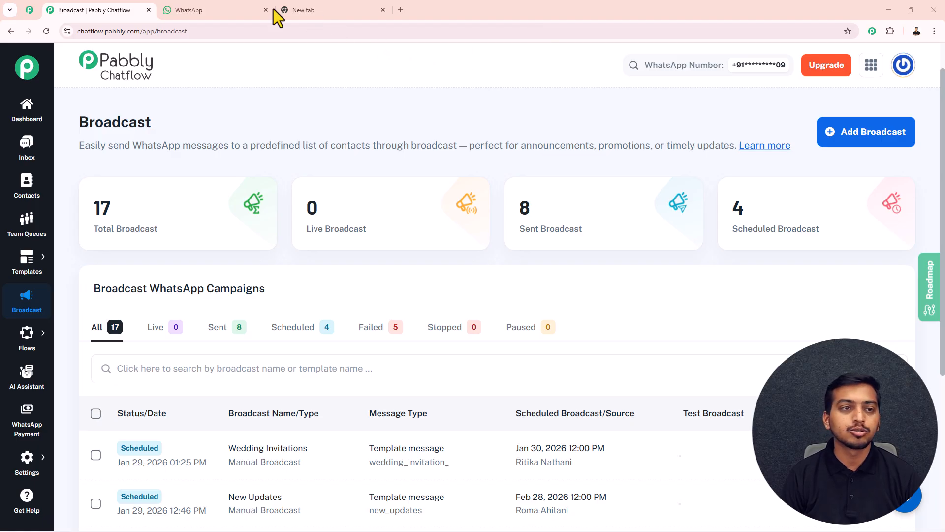
# Step: Check the restock message in WhatsApp, then load pabbly.com/chatflow in the new tab
pyautogui.click(190, 9)
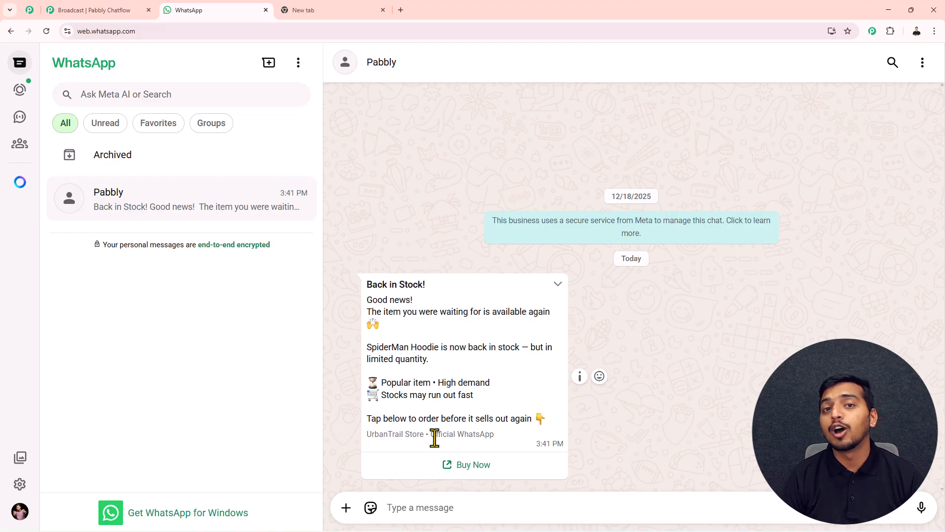
pyautogui.click(85, 8)
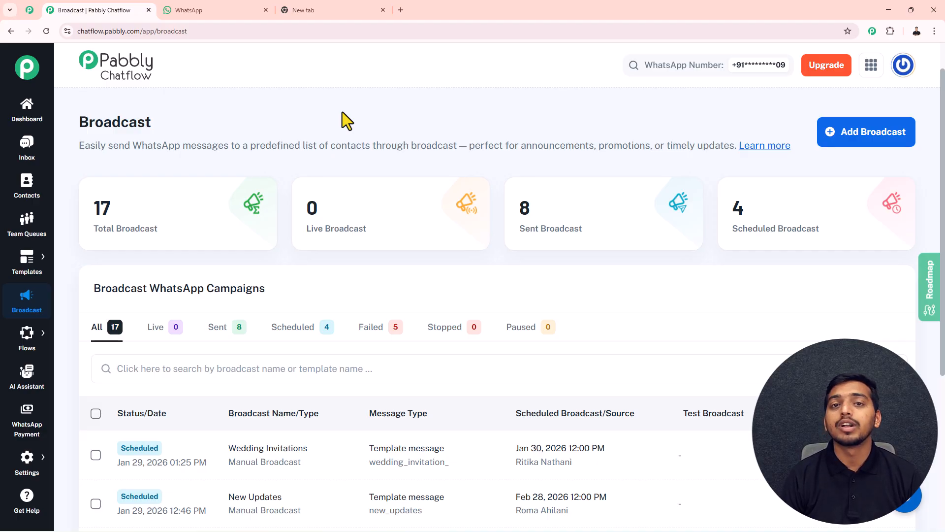
pyautogui.click(308, 10)
pyautogui.click(140, 31)
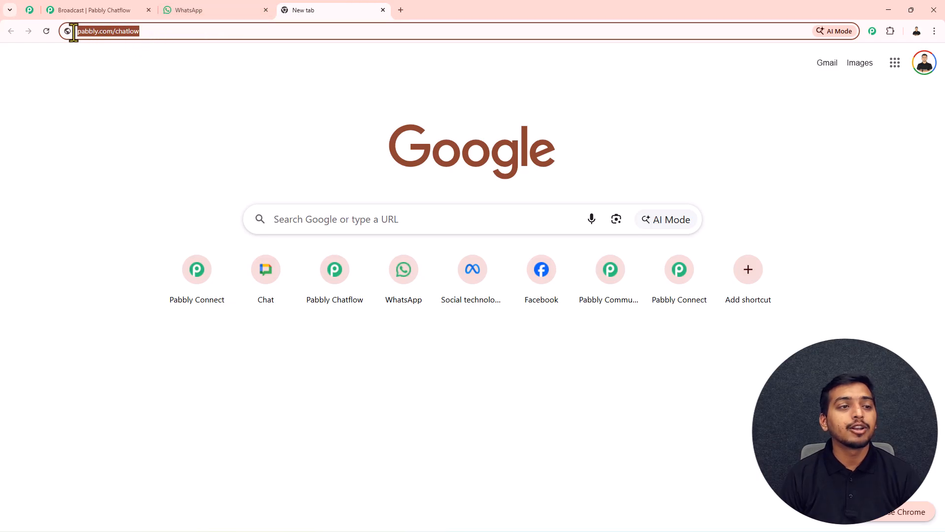
pyautogui.press('Return')
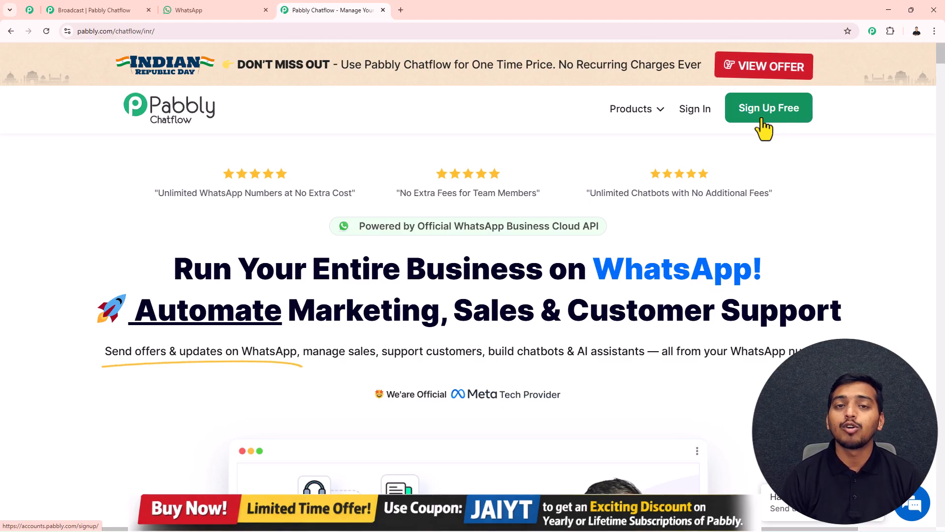
# Step: Sign in to Pabbly Accounts and launch Pabbly Chatflow from All Pabbly Apps
pyautogui.click(696, 112)
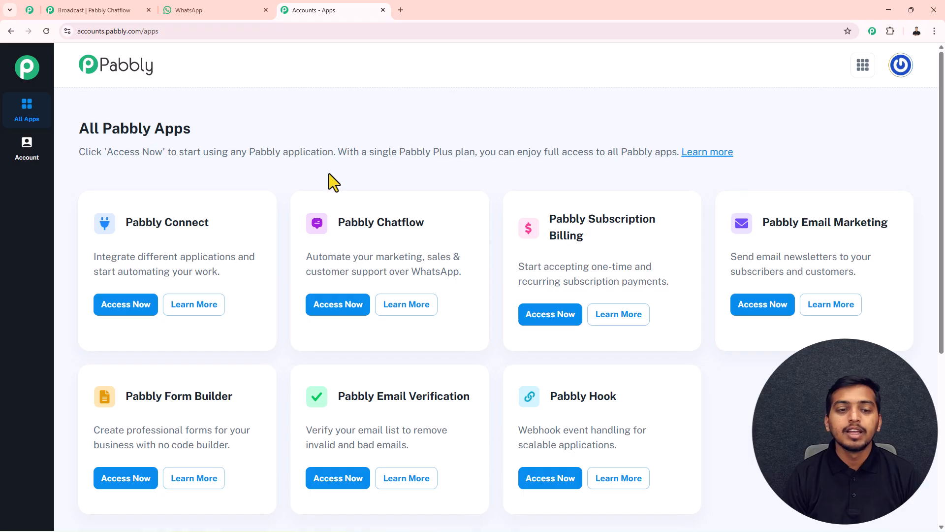
pyautogui.scroll(-3, 329, 174)
pyautogui.scroll(1, 289, 166)
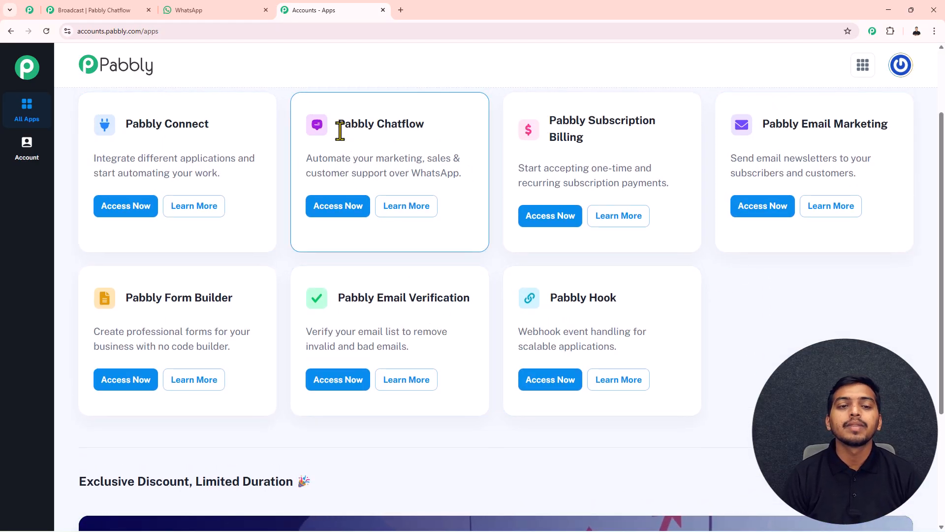
pyautogui.moveTo(338, 129); pyautogui.dragTo(427, 130)
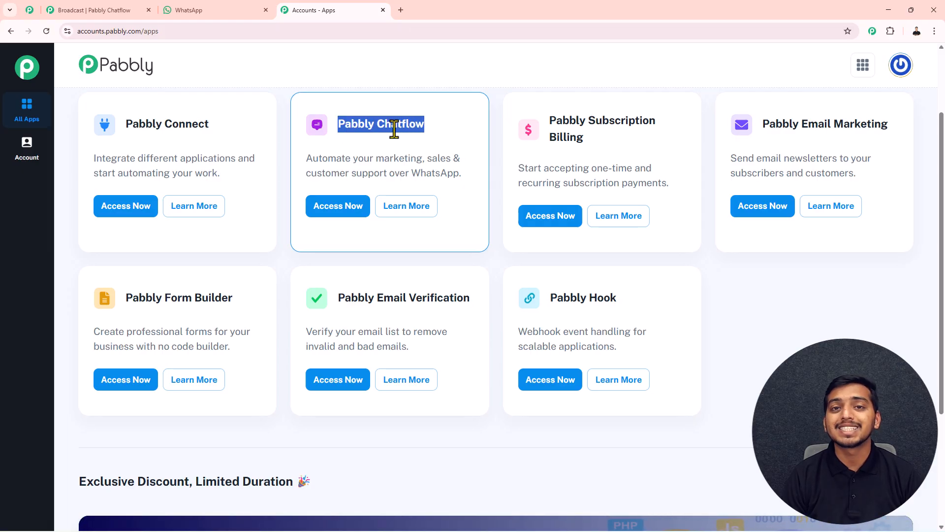
pyautogui.click(340, 211)
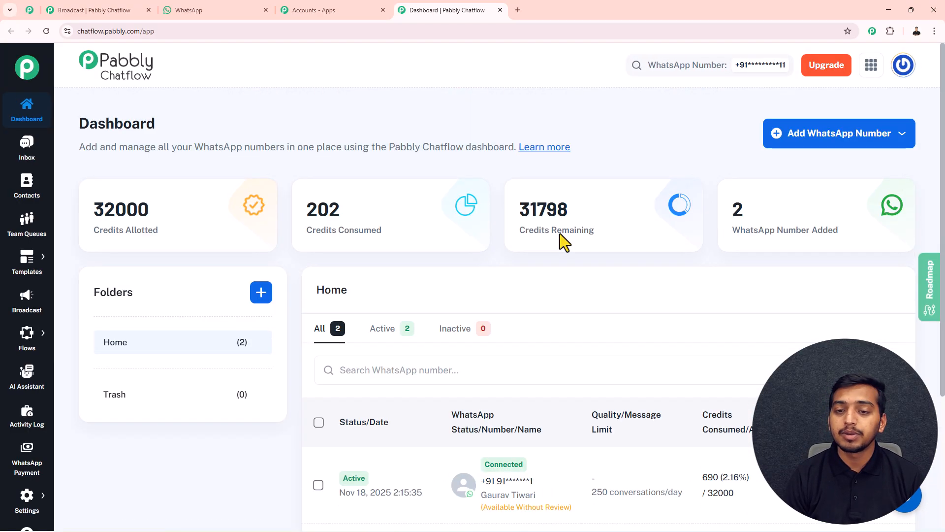
# Step: Look over the Add WhatsApp Number options, then go to the empty Broadcast page
pyautogui.click(846, 143)
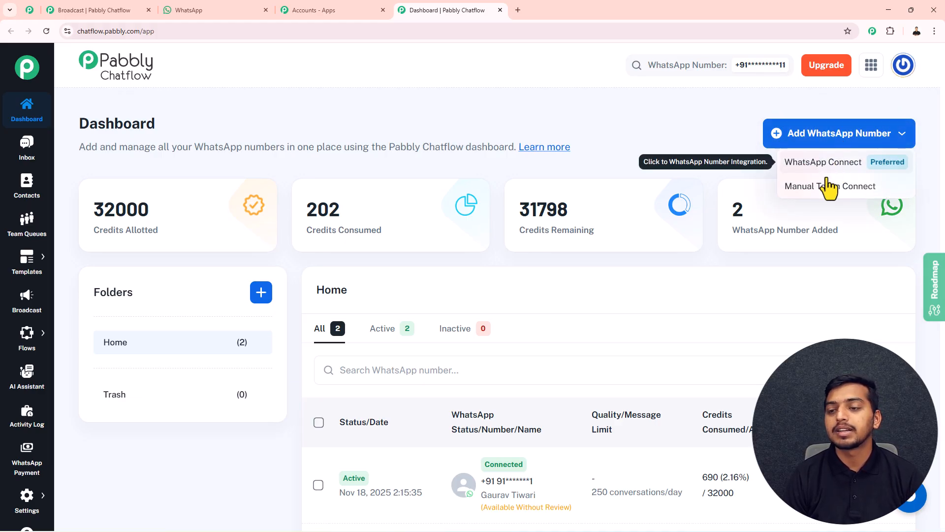
pyautogui.click(661, 138)
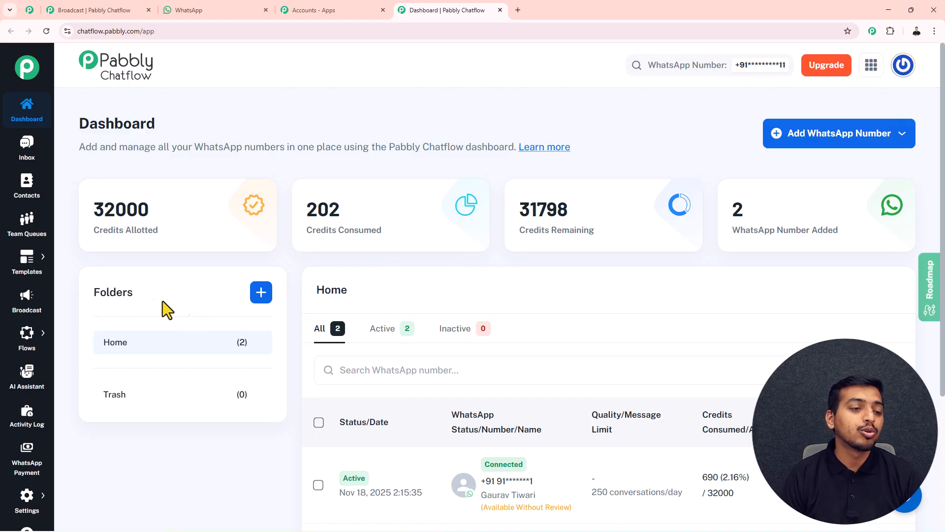
pyautogui.click(27, 311)
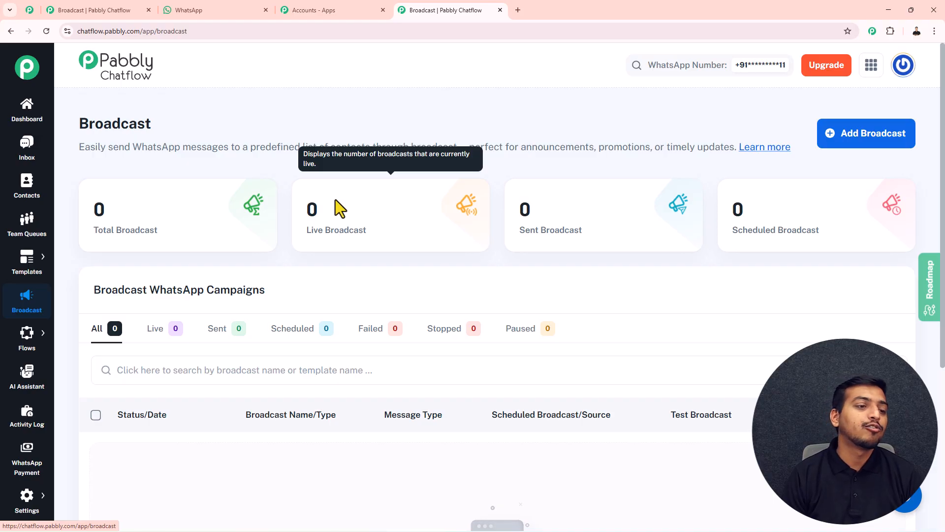
# Step: Go to Contacts and preview the bulk-import panel and media library, closing both without importing
pyautogui.click(27, 190)
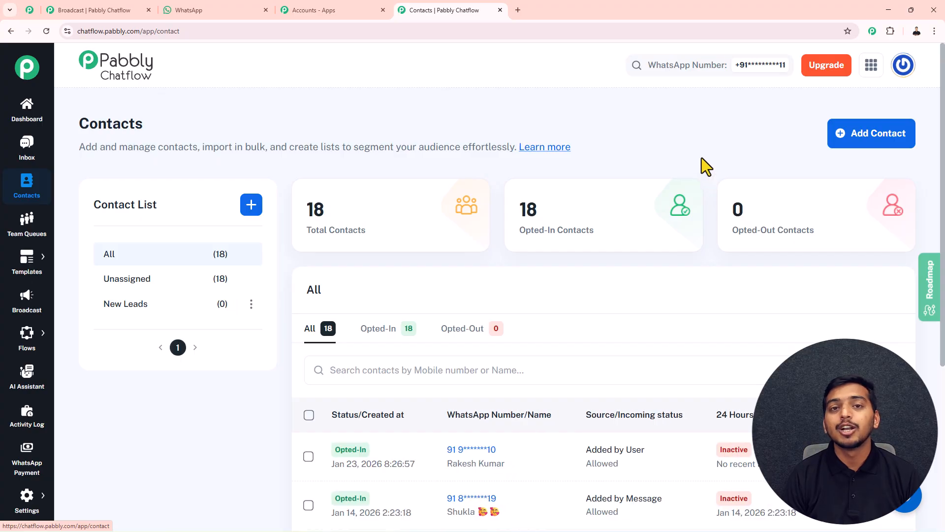
pyautogui.click(854, 139)
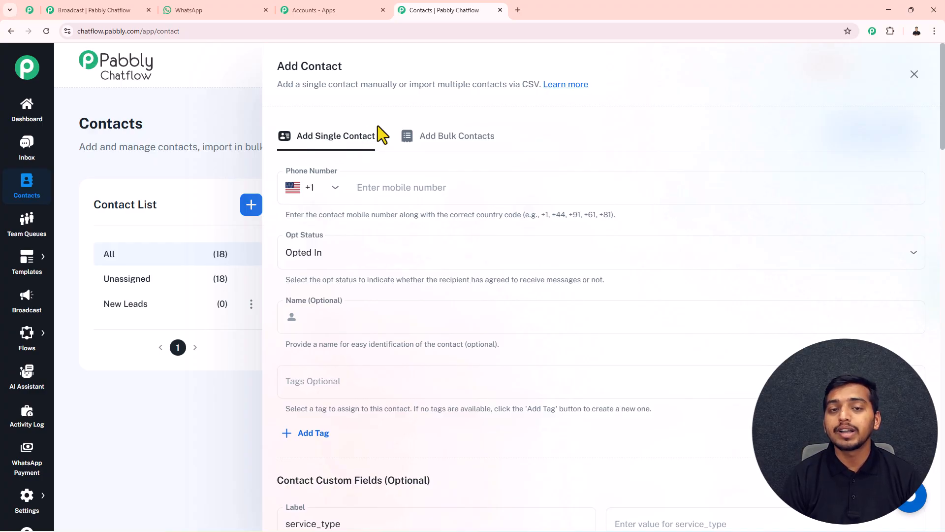
pyautogui.click(430, 139)
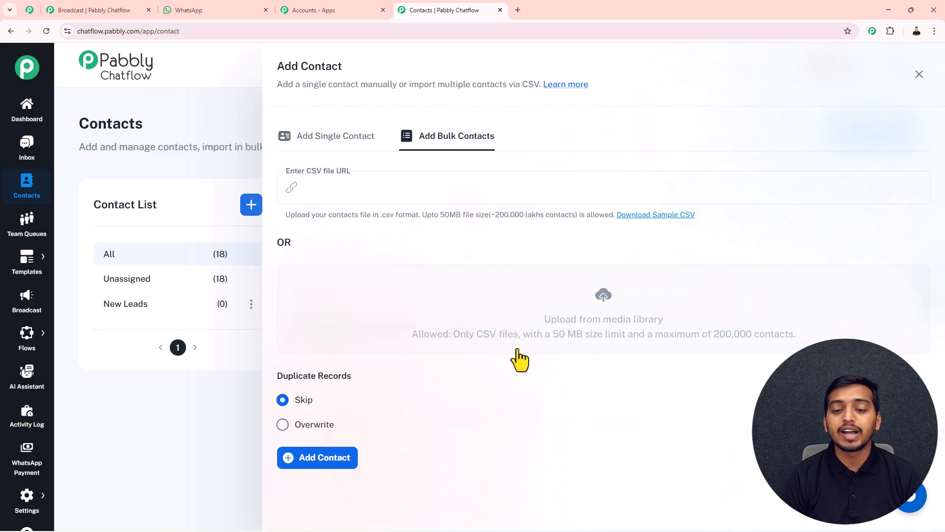
pyautogui.moveTo(561, 348); pyautogui.dragTo(621, 341)
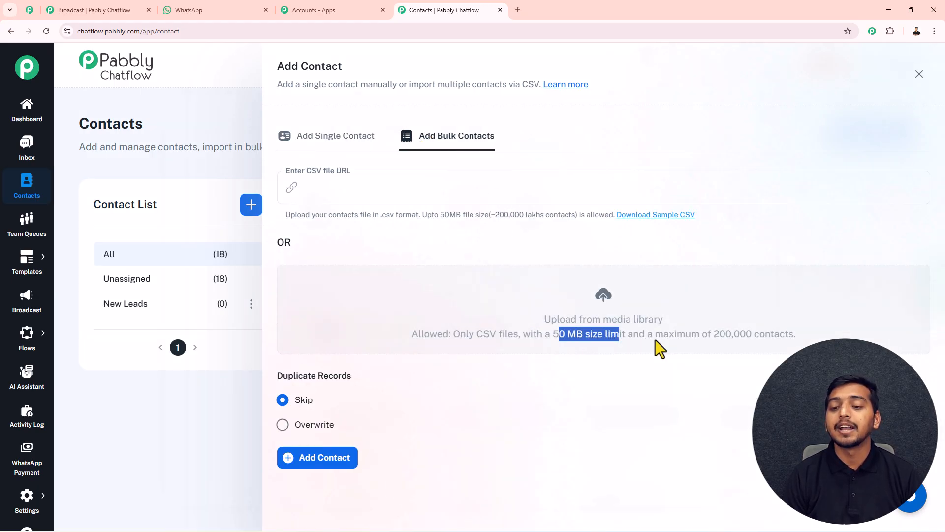
pyautogui.click(655, 340)
pyautogui.click(753, 95)
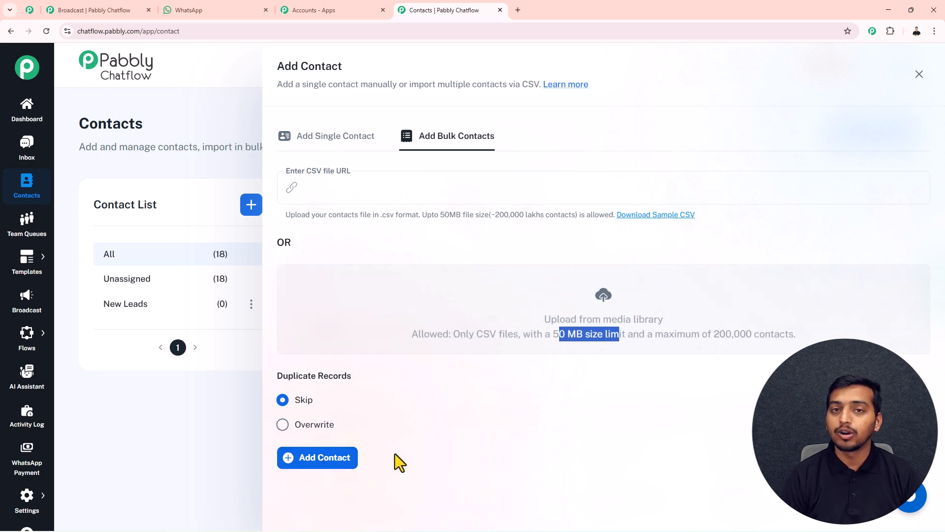
pyautogui.click(919, 75)
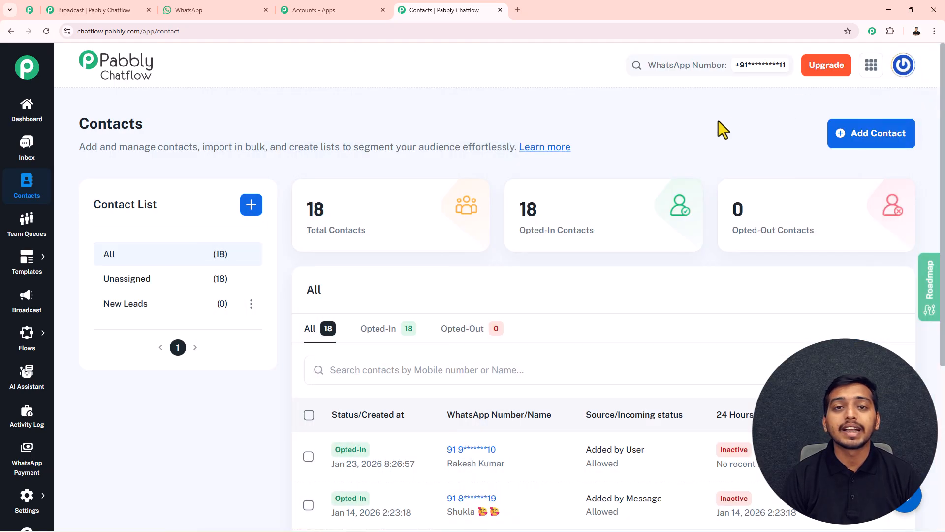
pyautogui.moveTo(415, 208)
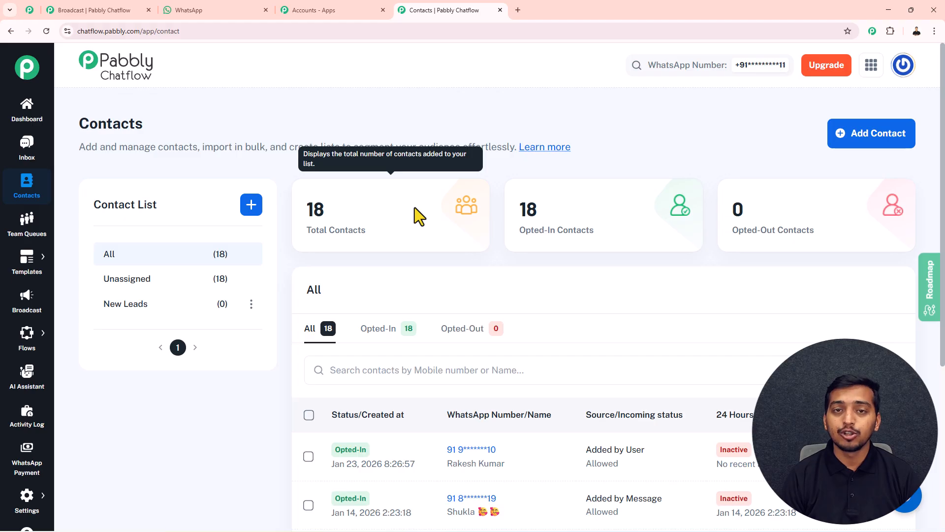
pyautogui.click(251, 205)
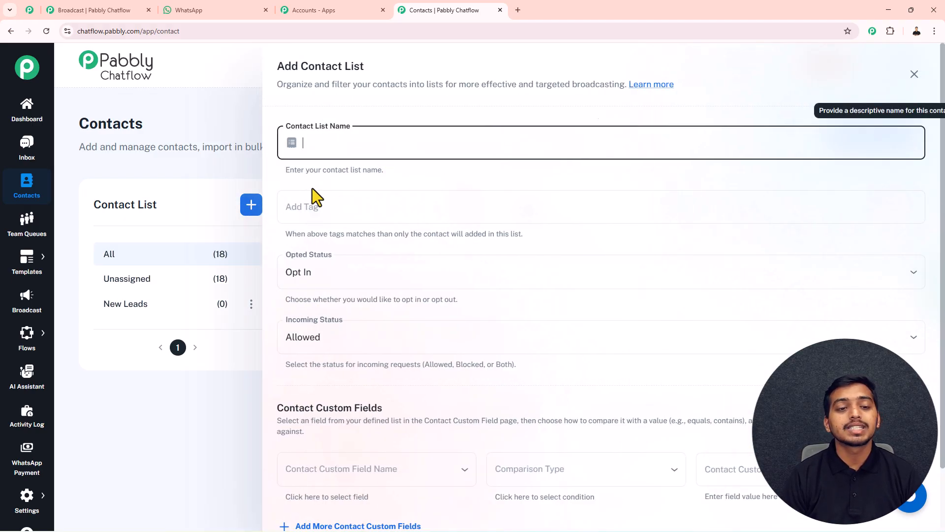
pyautogui.moveTo(311, 212)
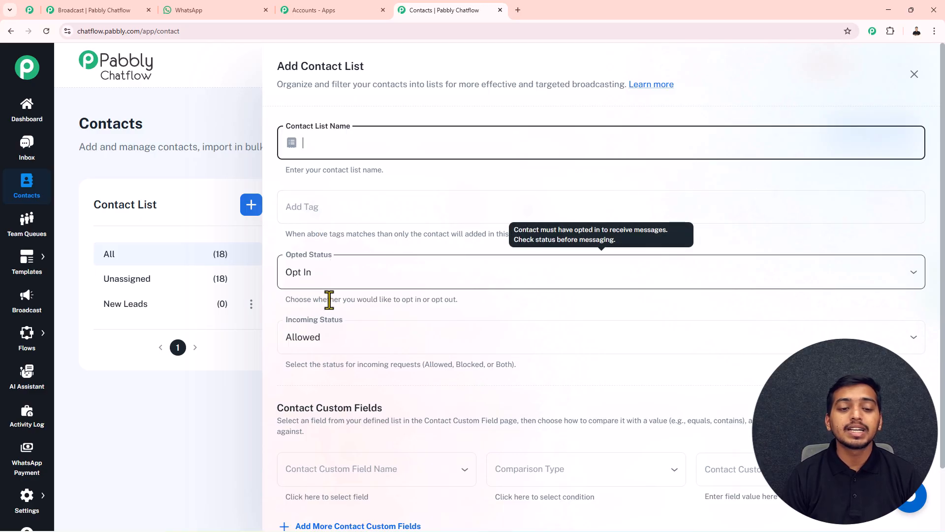
pyautogui.scroll(-1, 427, 365)
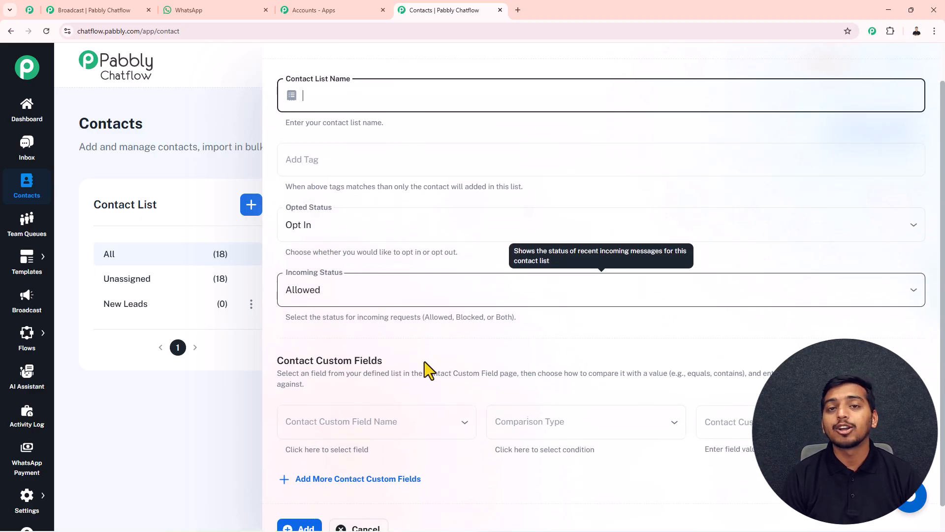
pyautogui.scroll(-1, 401, 440)
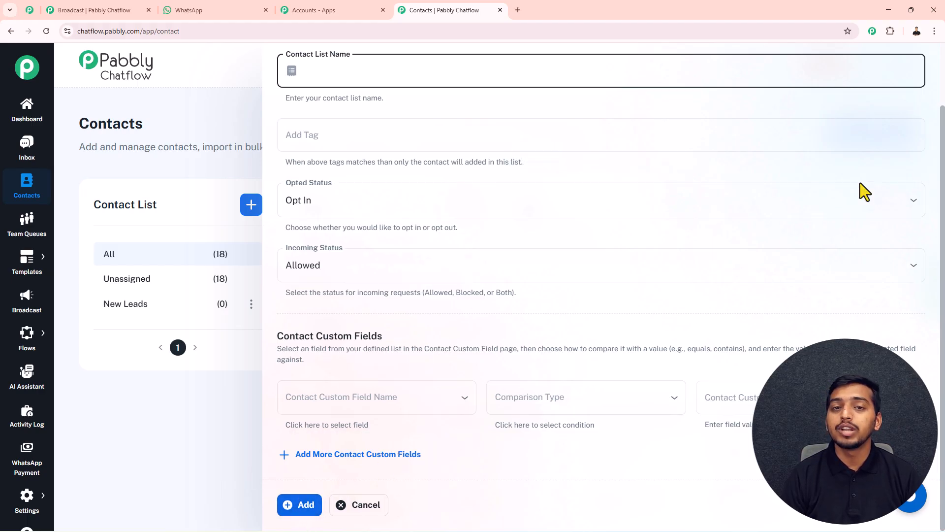
pyautogui.scroll(2, 882, 147)
pyautogui.click(915, 74)
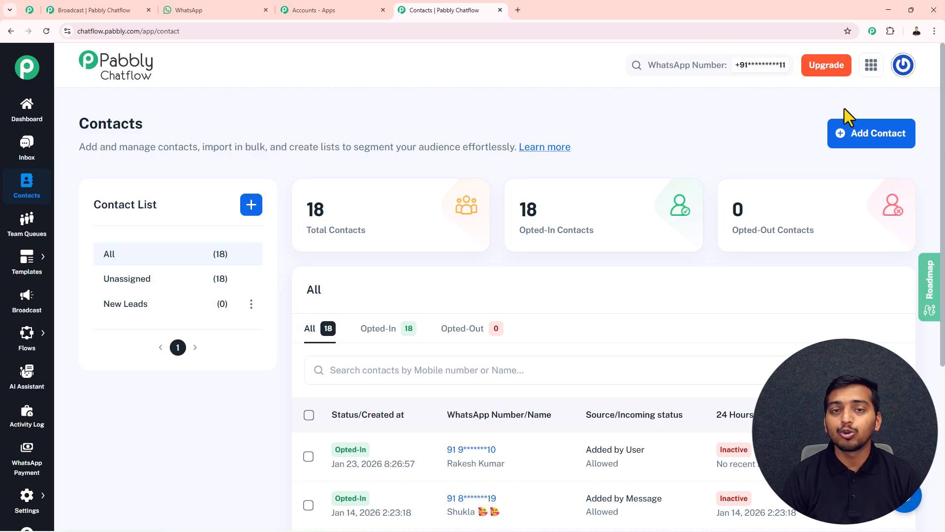
# Step: On the Templates page, choose Add Template from the Add Template dropdown
pyautogui.moveTo(26, 278)
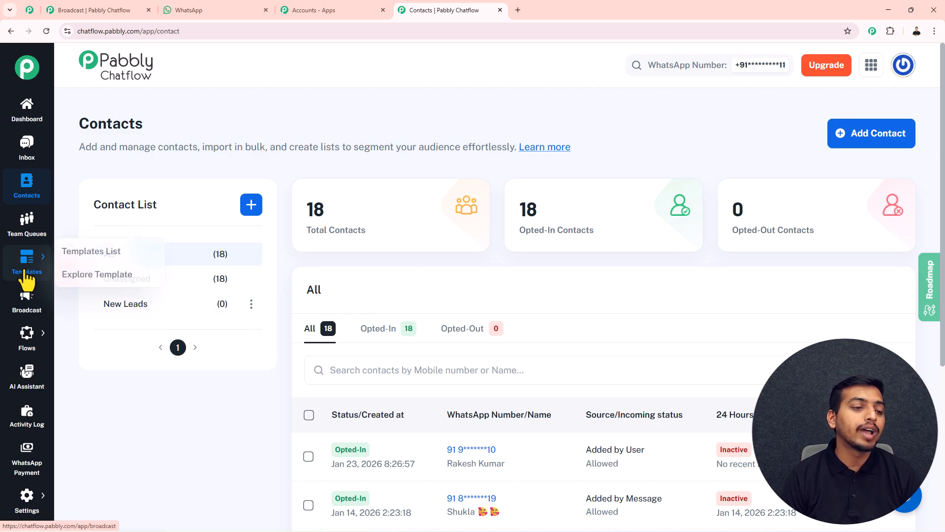
pyautogui.click(84, 258)
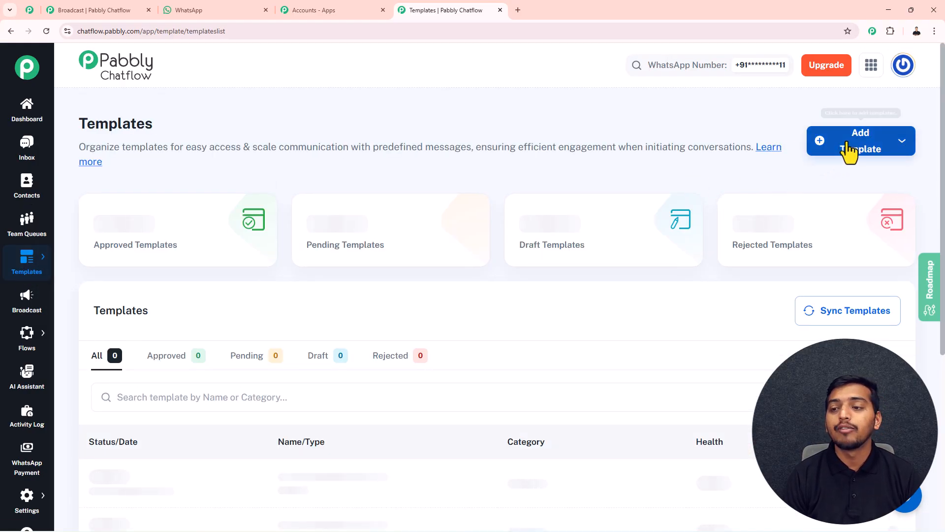
pyautogui.click(882, 151)
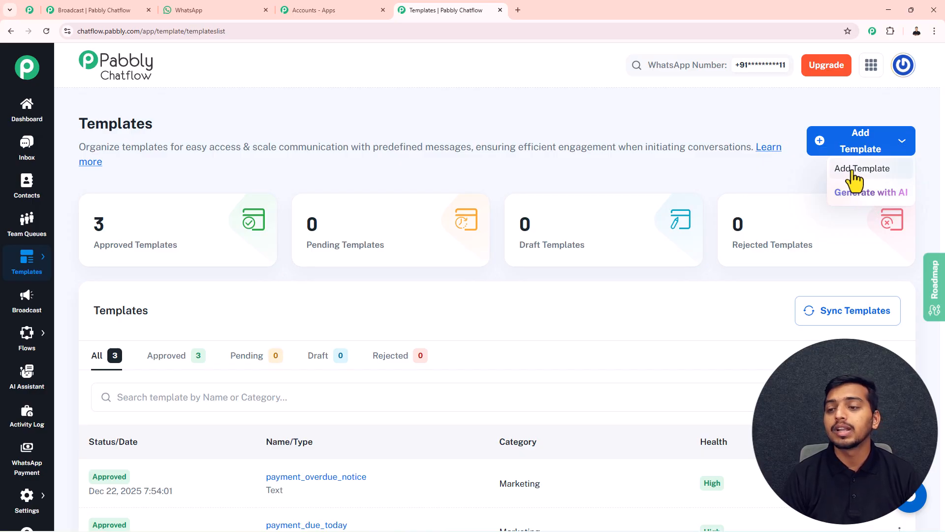
pyautogui.click(859, 169)
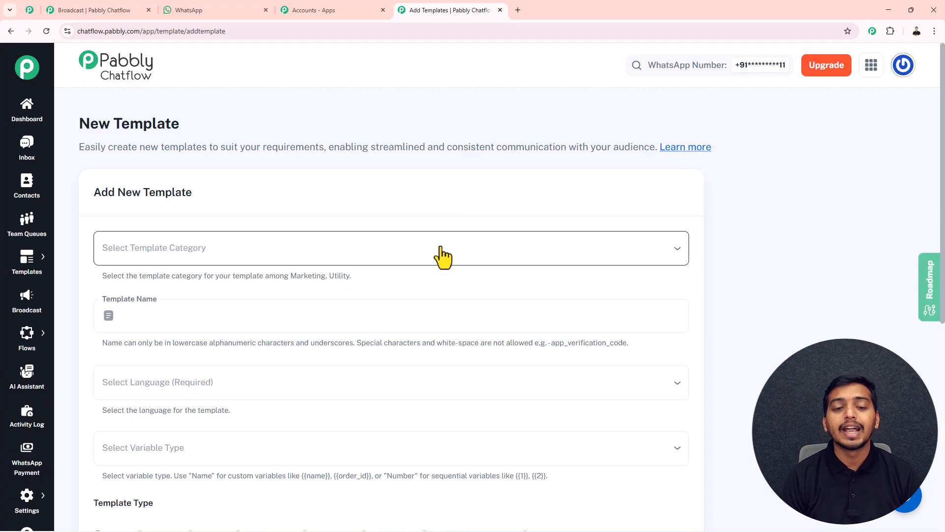
# Step: Set the template category to Marketing and name the template 'test'
pyautogui.click(441, 247)
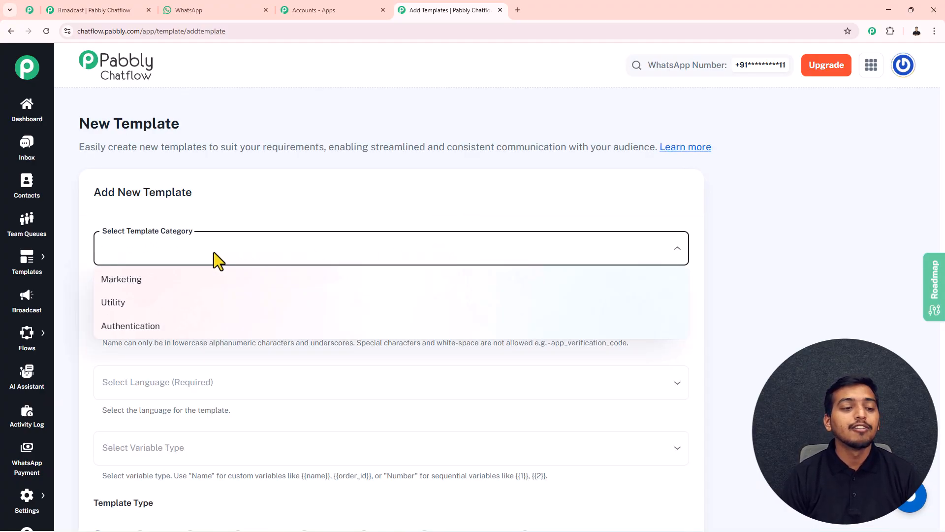
pyautogui.click(146, 284)
pyautogui.click(143, 312)
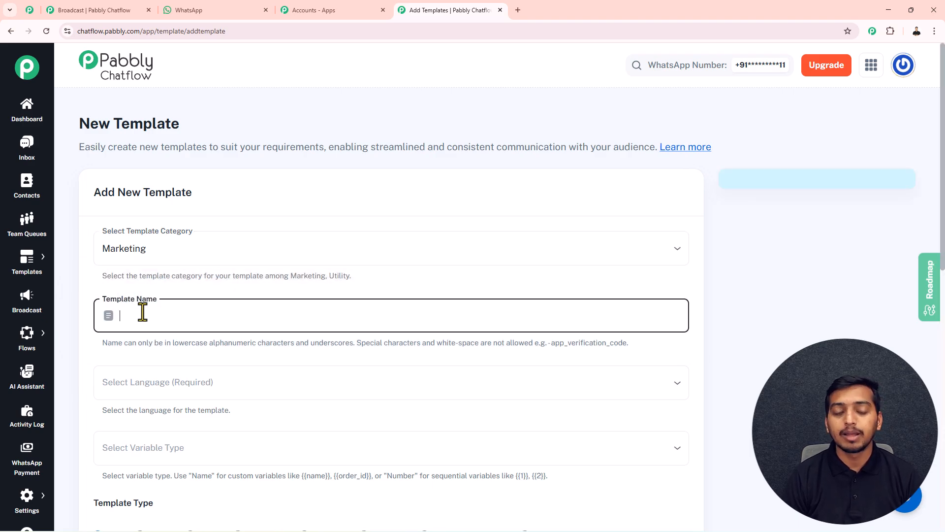
pyautogui.write('test')
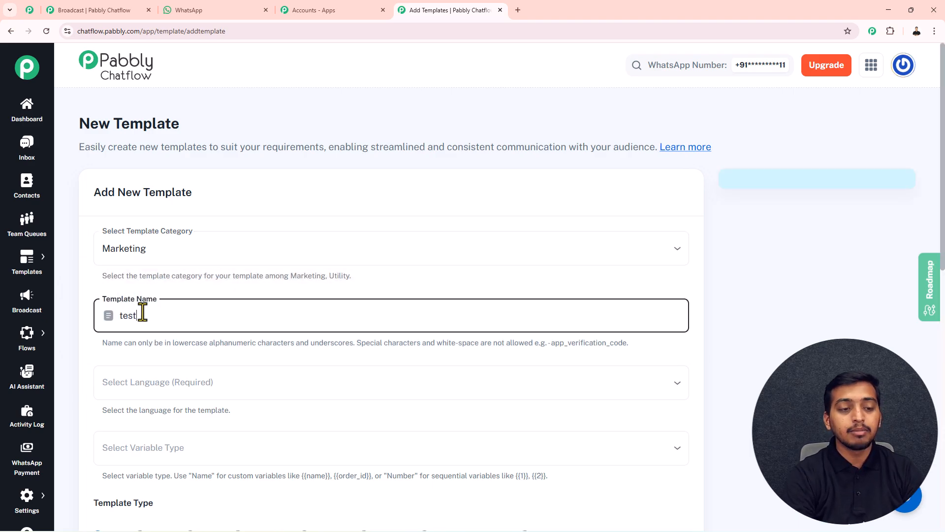
pyautogui.scroll(-2, 108, 248)
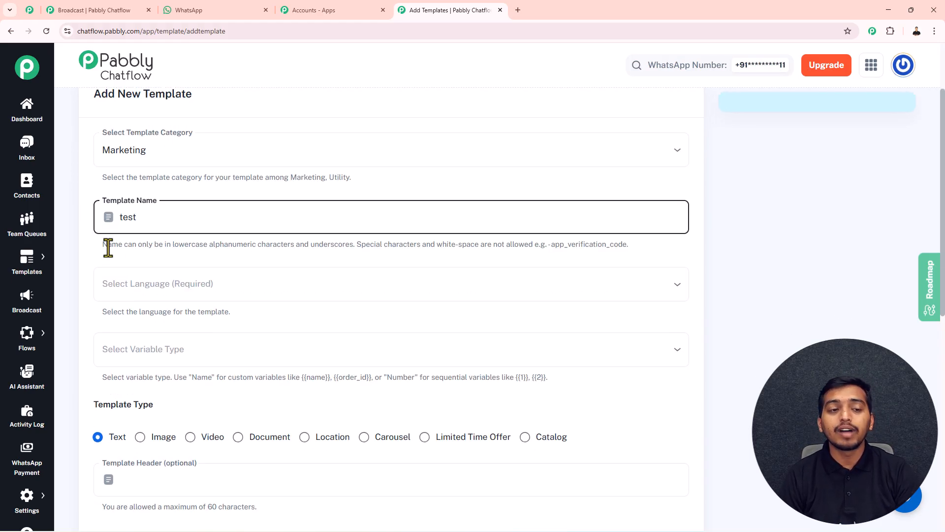
pyautogui.moveTo(103, 245); pyautogui.dragTo(536, 246)
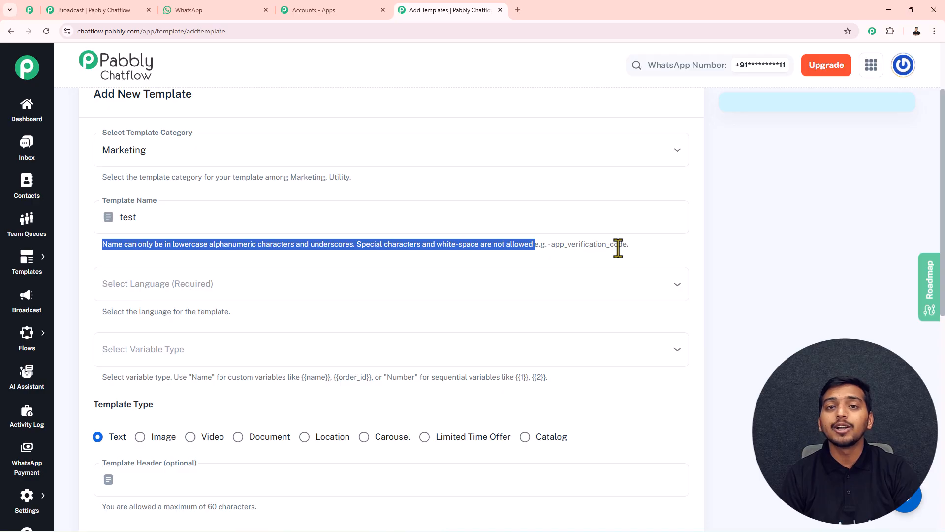
# Step: Choose English as the template language
pyautogui.click(225, 286)
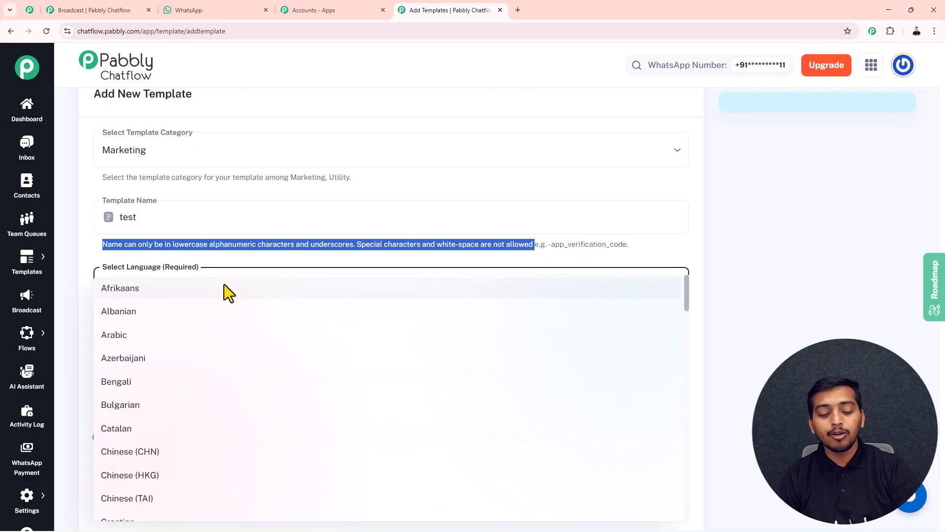
pyautogui.scroll(-4, 223, 285)
pyautogui.click(149, 400)
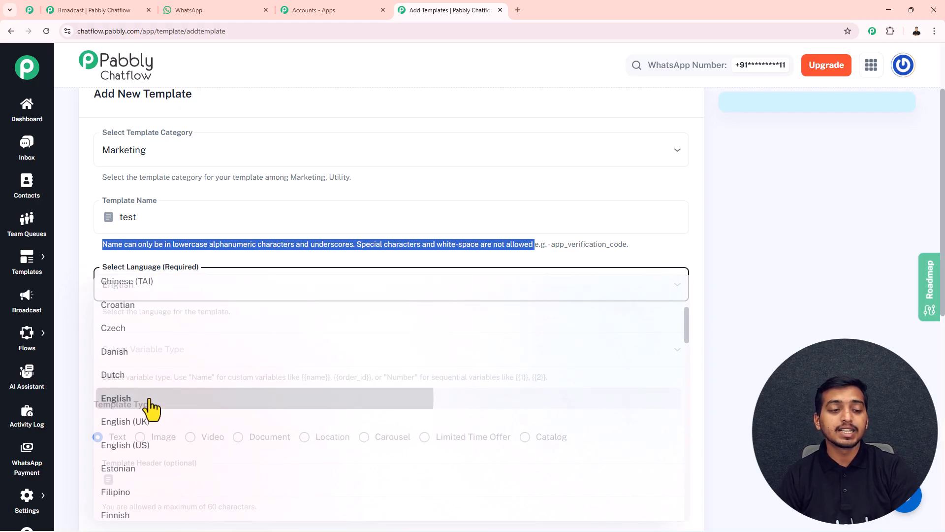
pyautogui.click(134, 350)
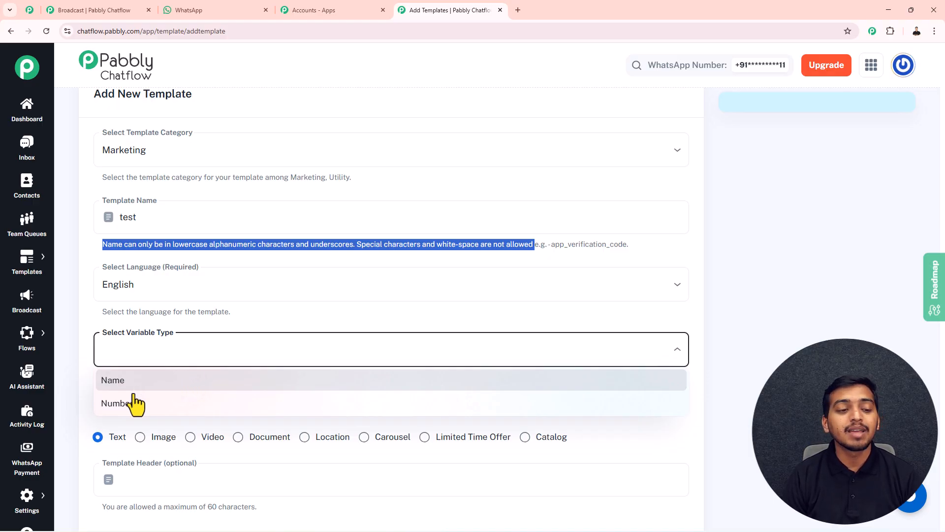
# Step: Pick Name as the variable type and start the body with '{{nane'
pyautogui.click(124, 382)
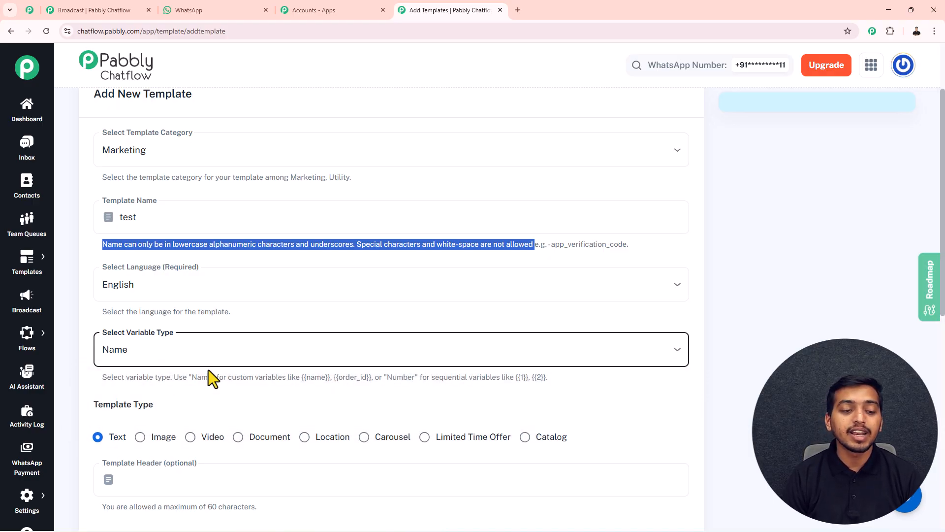
pyautogui.scroll(-4, 208, 369)
pyautogui.scroll(-1, 208, 368)
pyautogui.click(160, 343)
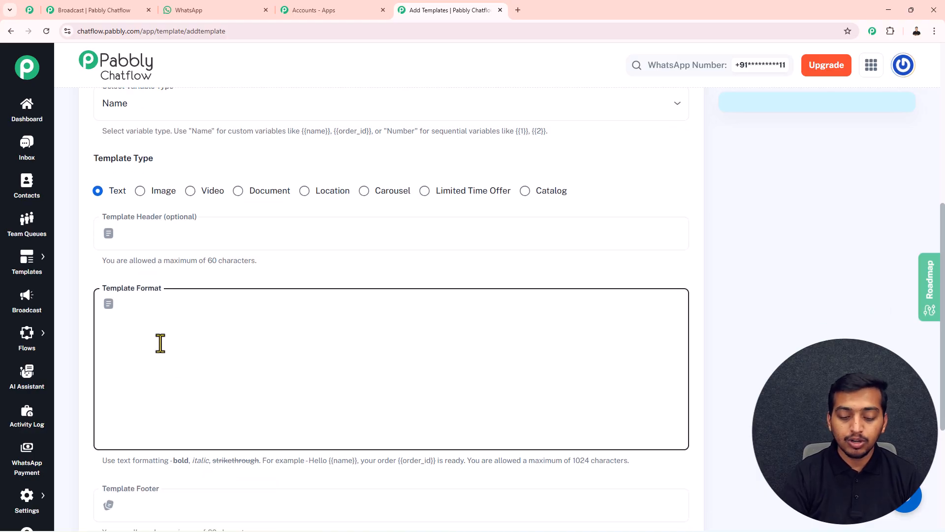
pyautogui.write('{{')
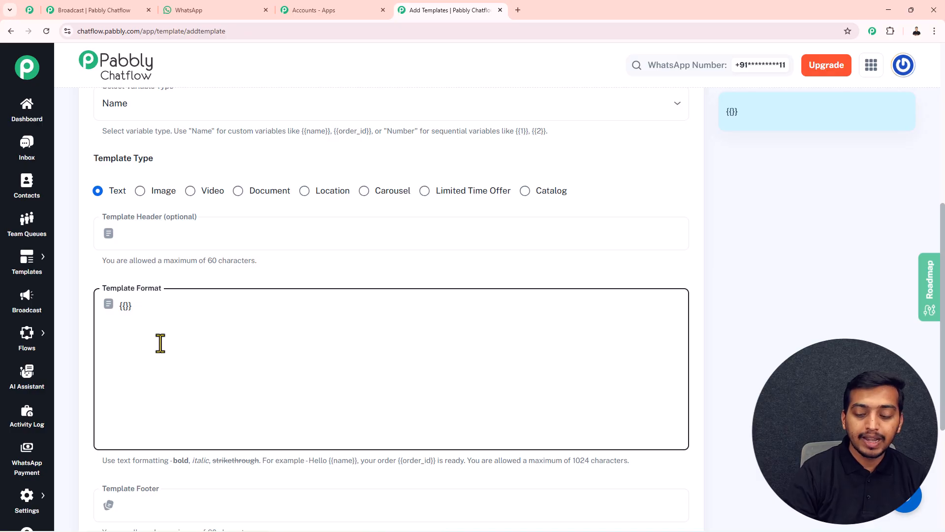
pyautogui.write('nane')
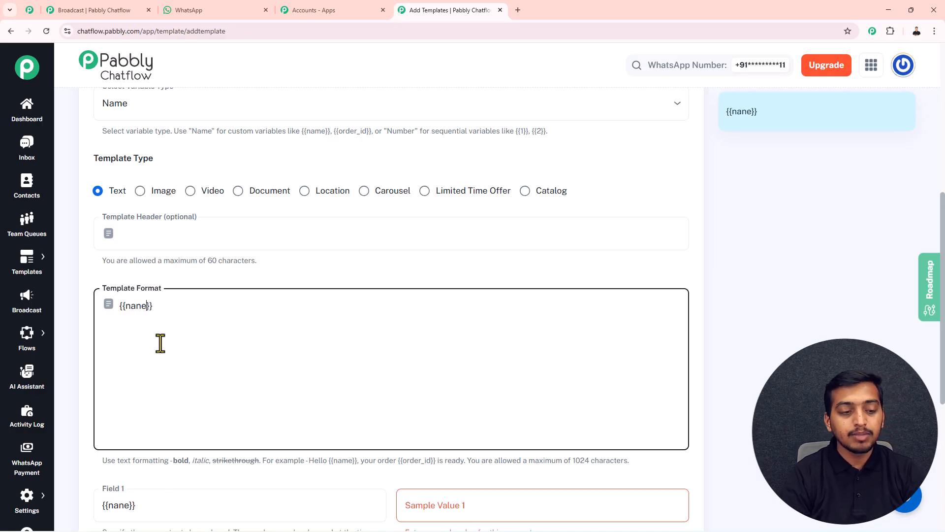
pyautogui.scroll(-2, 160, 344)
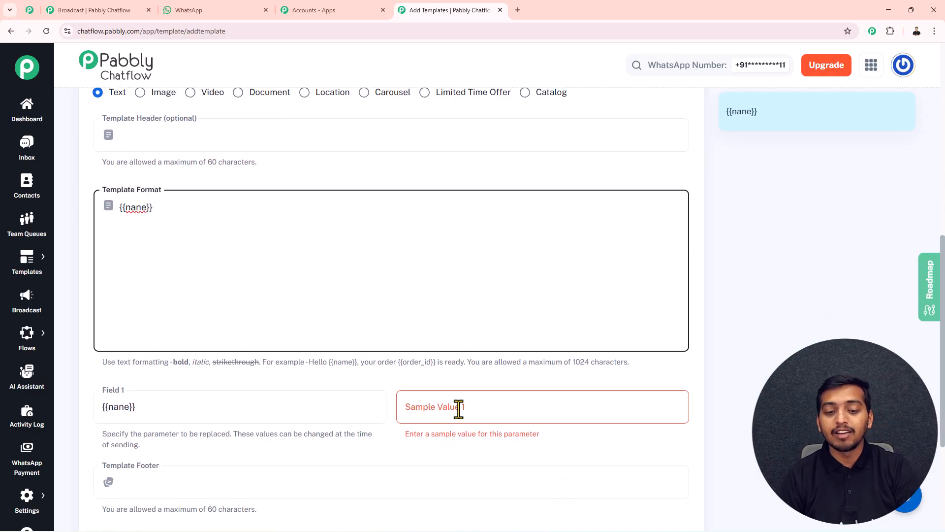
pyautogui.scroll(4, 187, 202)
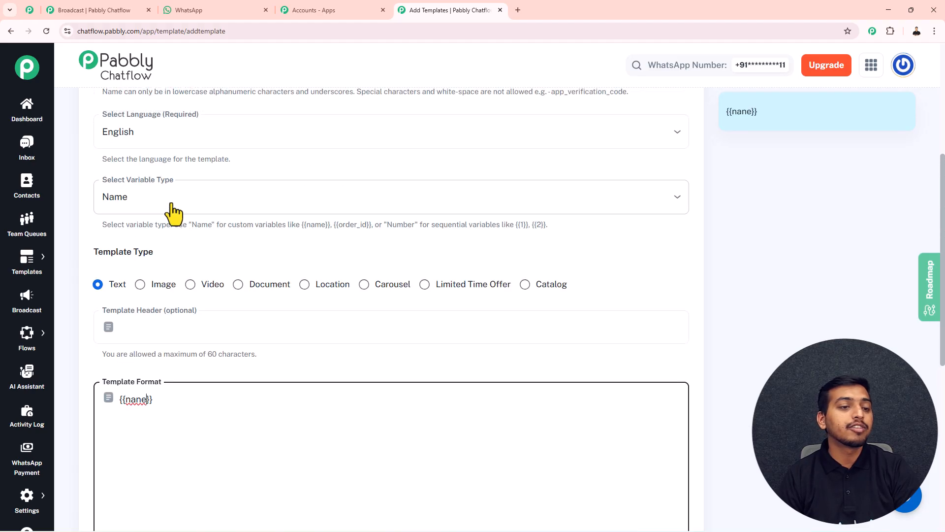
# Step: Switch the variable type to Number and begin the body with the {{1}} placeholder
pyautogui.click(142, 210)
pyautogui.click(134, 255)
pyautogui.scroll(-2, 162, 269)
pyautogui.click(163, 328)
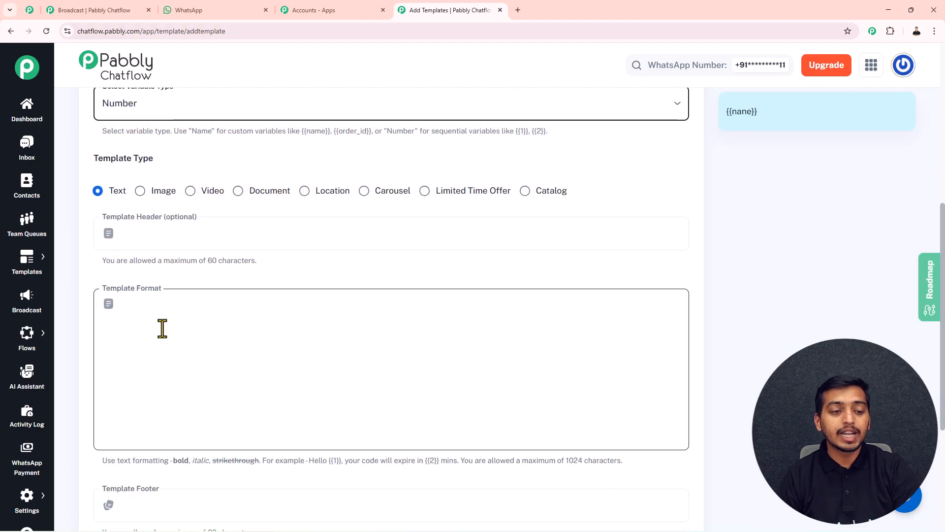
pyautogui.write('{{')
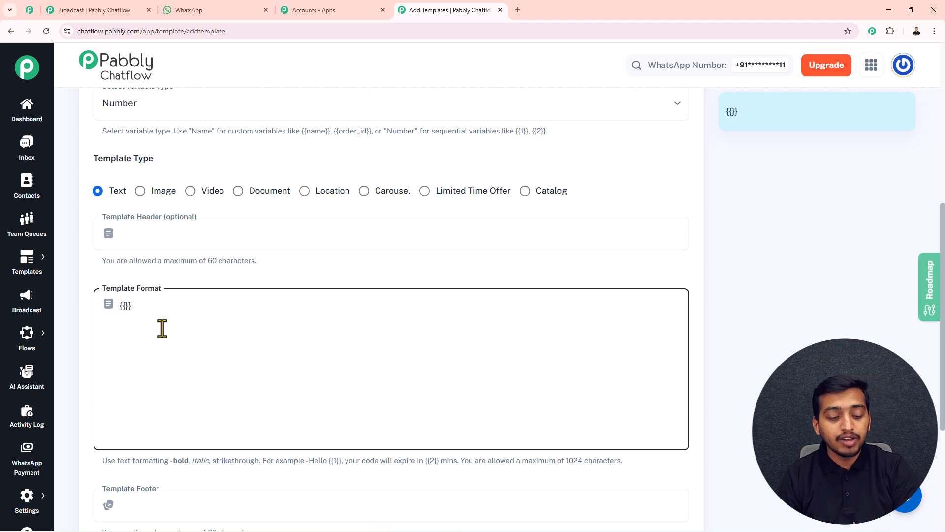
pyautogui.write('1')
pyautogui.scroll(-3, 162, 329)
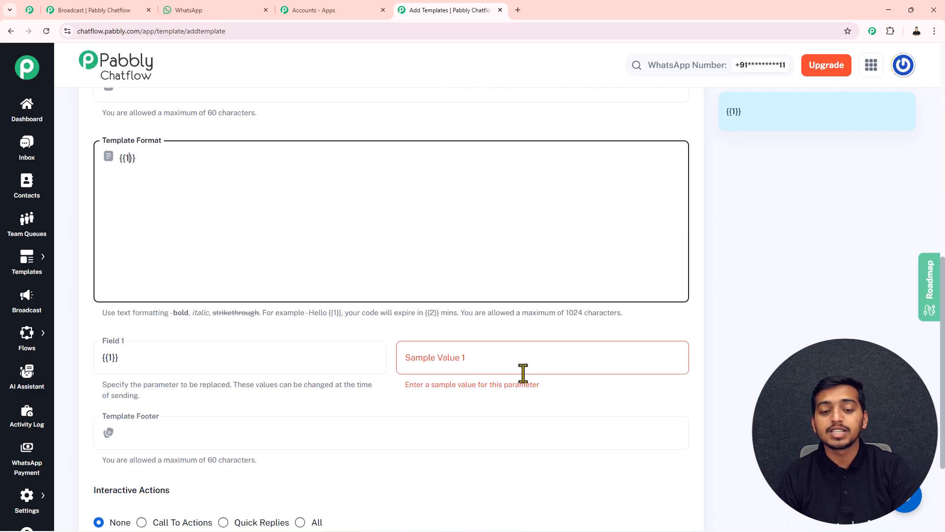
pyautogui.scroll(5, 298, 239)
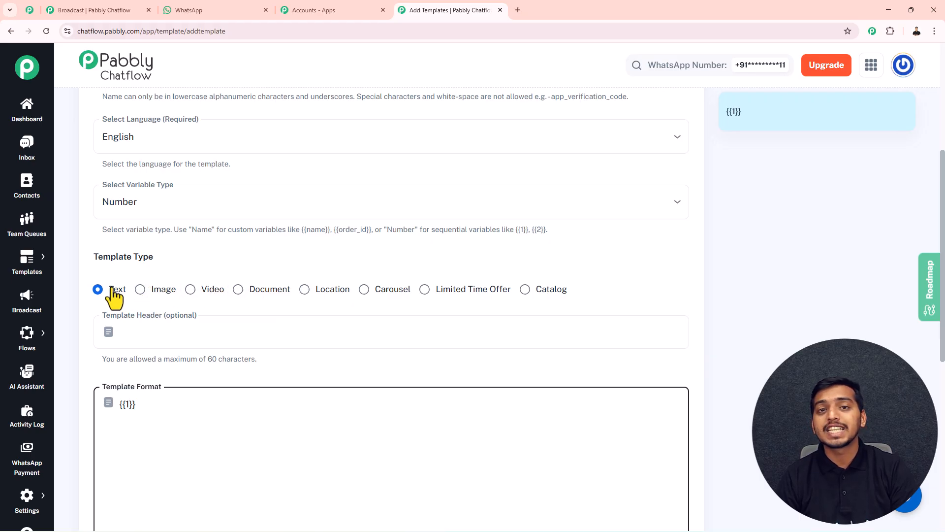
# Step: Give the template the header 'hello'
pyautogui.click(153, 338)
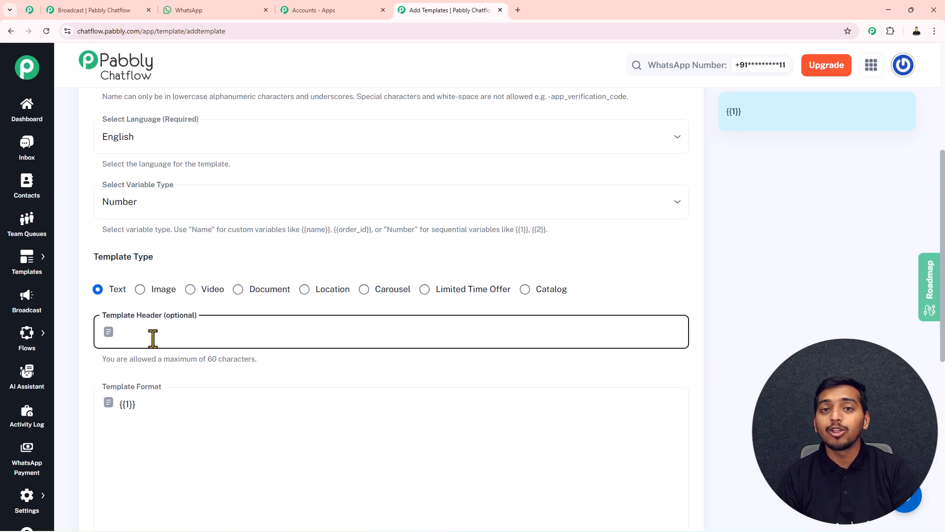
pyautogui.write('hello')
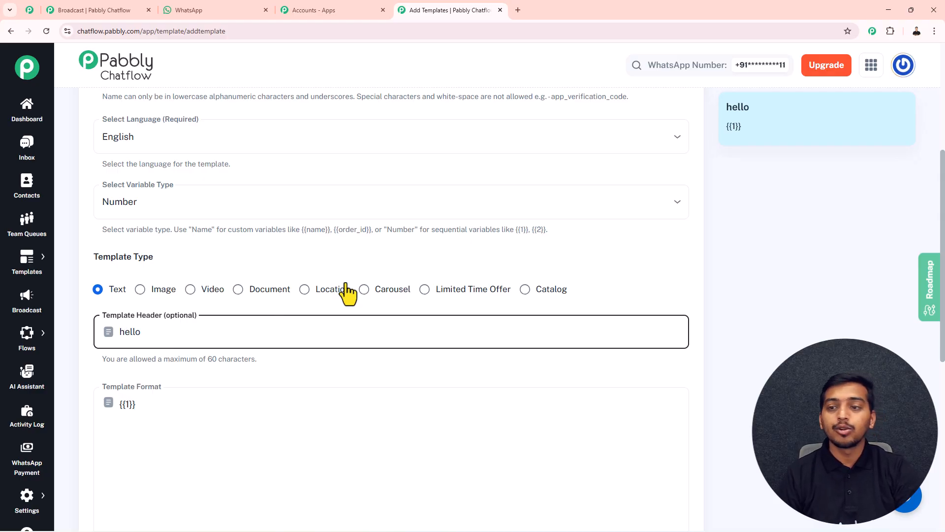
pyautogui.moveTo(753, 105); pyautogui.dragTo(719, 108)
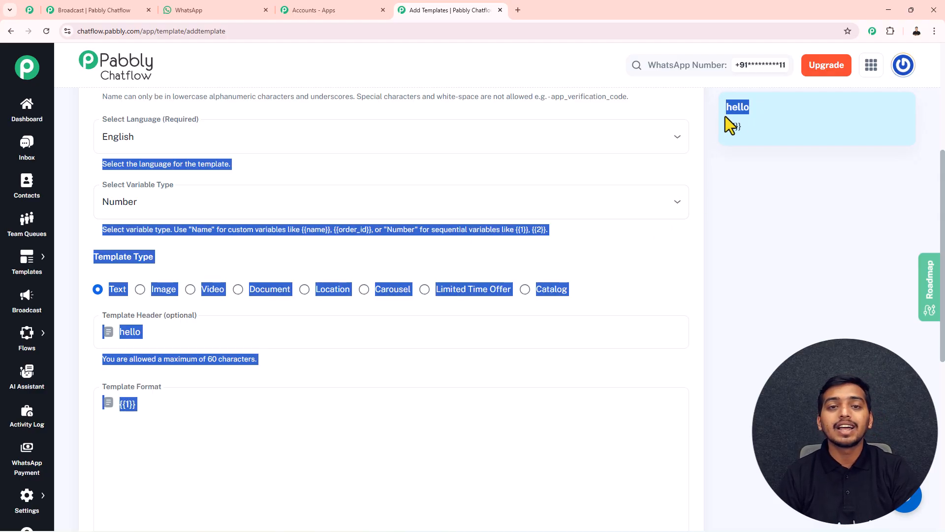
pyautogui.click(749, 130)
# Step: Paste the SpiderMan Hoodie restock message into the body after {{1}}
pyautogui.click(143, 416)
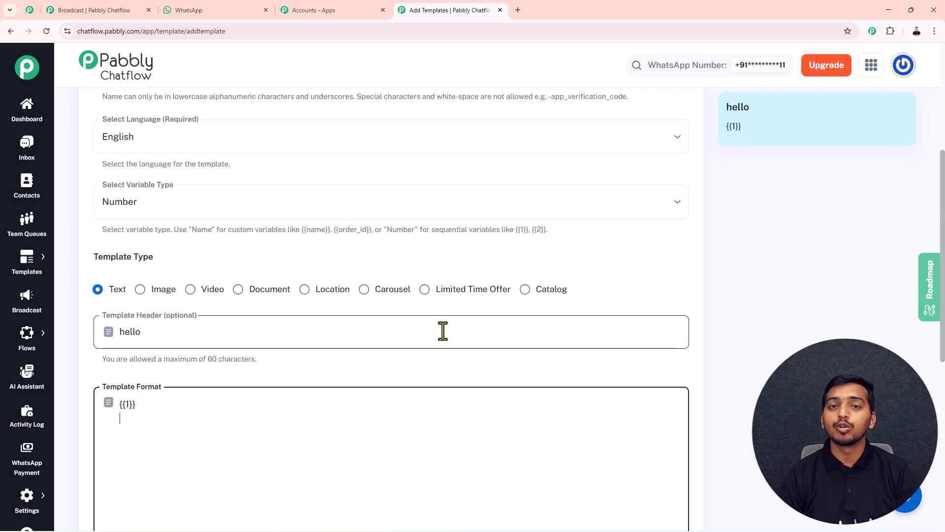
pyautogui.write('Good news! The item you were waiting for is available again 🙌  SpiderMan Hoodie is now back in stock — but in limited quantity.  ⏳ Popular item • High demand 🛒 Stocks may run out fast  Tap below to order before it sells out again 👇')
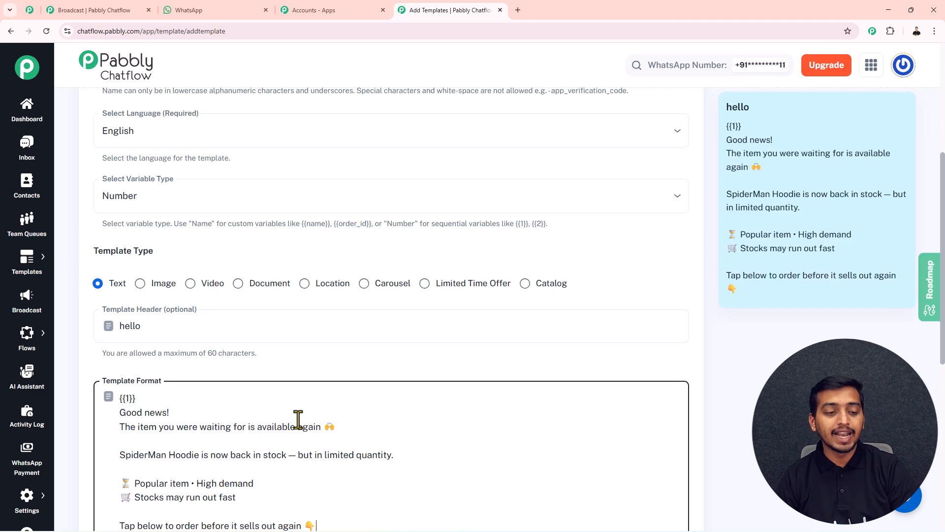
pyautogui.scroll(-3, 232, 422)
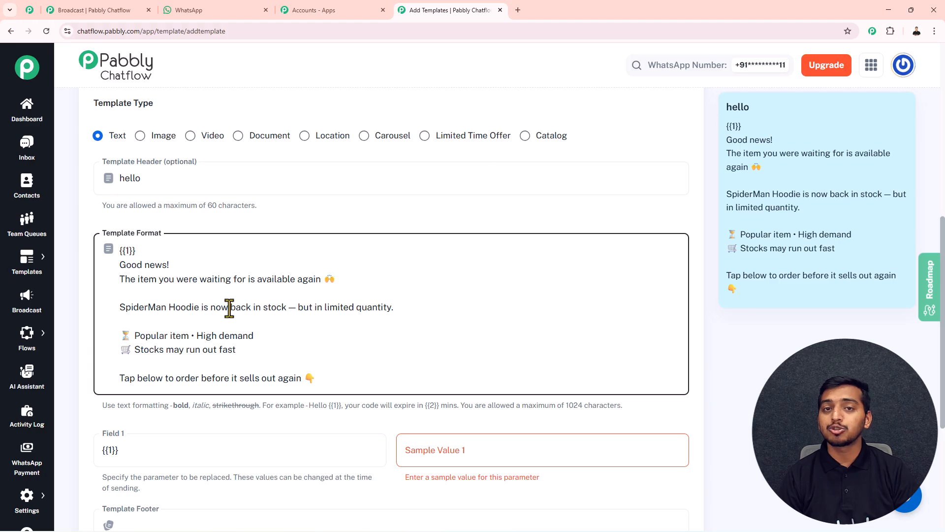
pyautogui.scroll(-2, 229, 308)
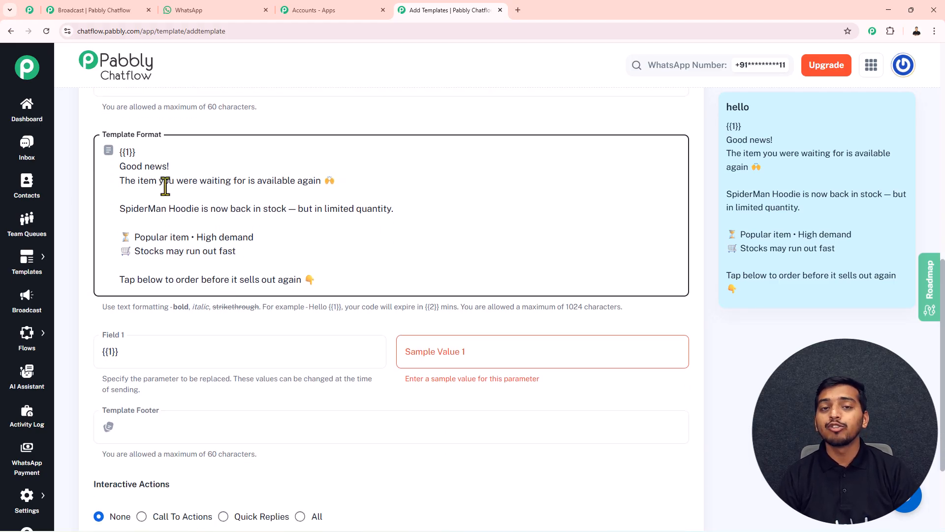
pyautogui.scroll(-3, 163, 187)
pyautogui.click(147, 294)
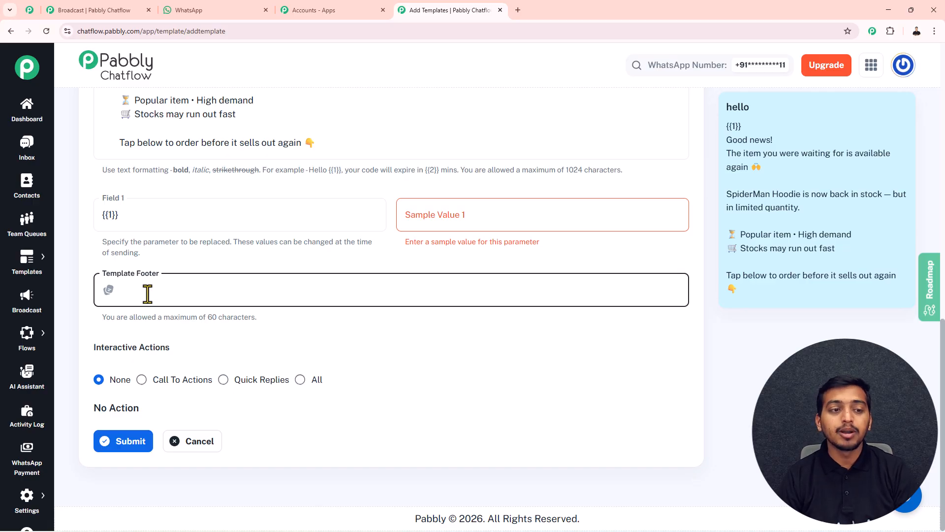
pyautogui.scroll(3, 148, 217)
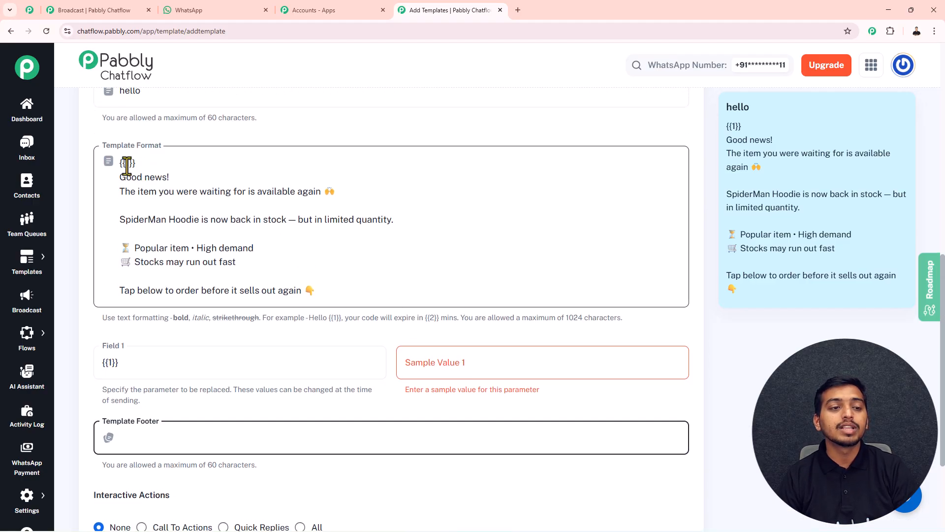
pyautogui.click(436, 357)
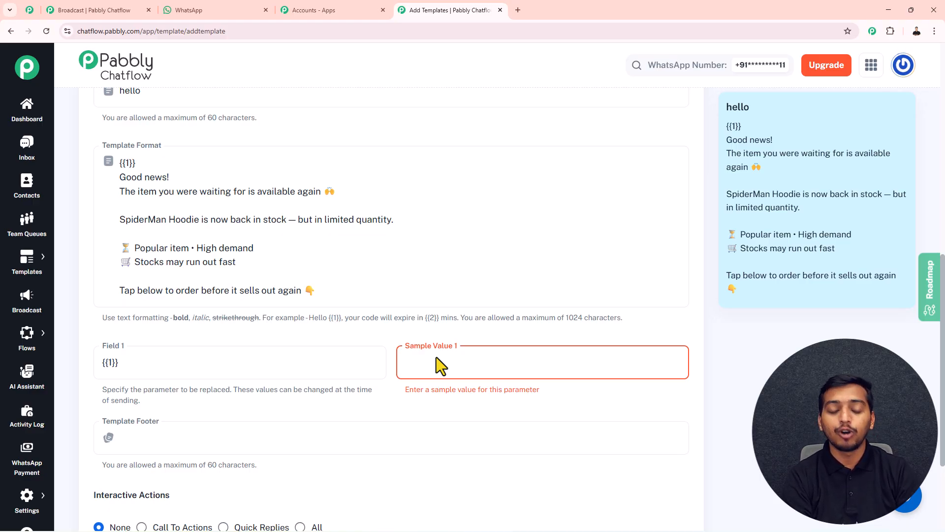
# Step: Enter 'name' as the {{1}} sample value and 'bye' as the template footer
pyautogui.write('name')
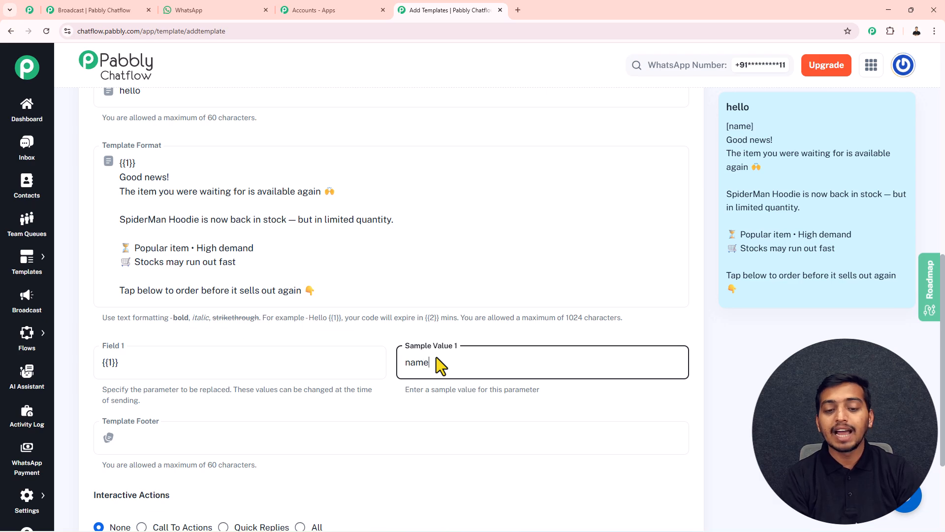
pyautogui.click(124, 449)
pyautogui.write('bye')
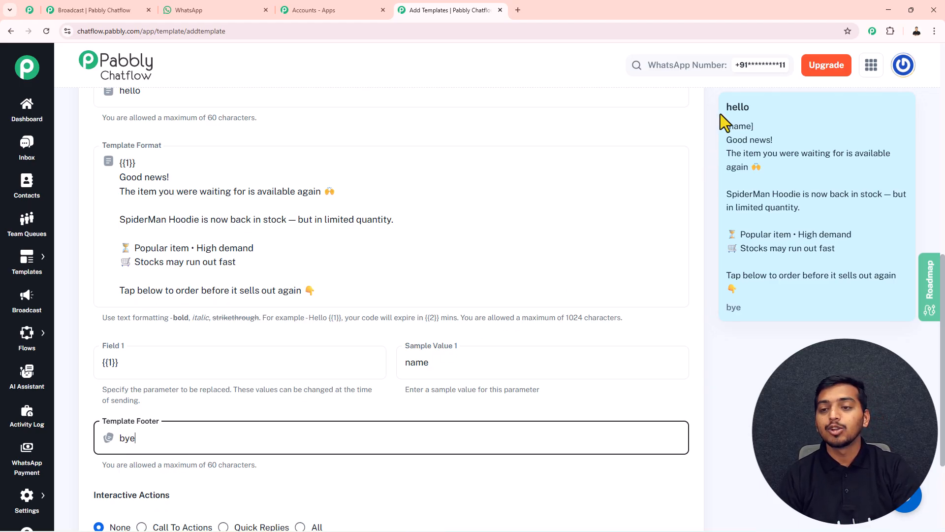
pyautogui.moveTo(729, 106); pyautogui.dragTo(755, 302)
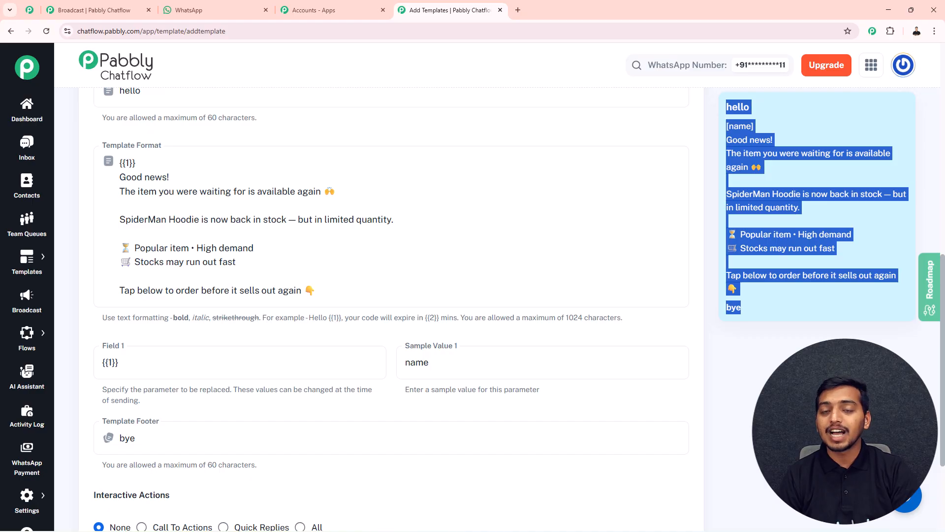
pyautogui.click(716, 323)
pyautogui.scroll(-3, 119, 355)
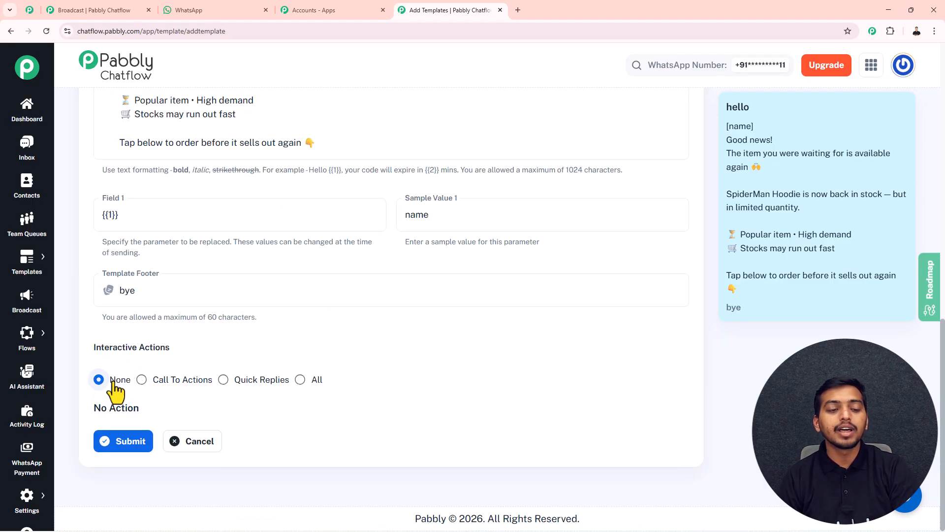
# Step: Try the Interactive Actions options and compare with a sample restock message in WhatsApp
pyautogui.click(142, 379)
pyautogui.click(223, 380)
pyautogui.click(300, 380)
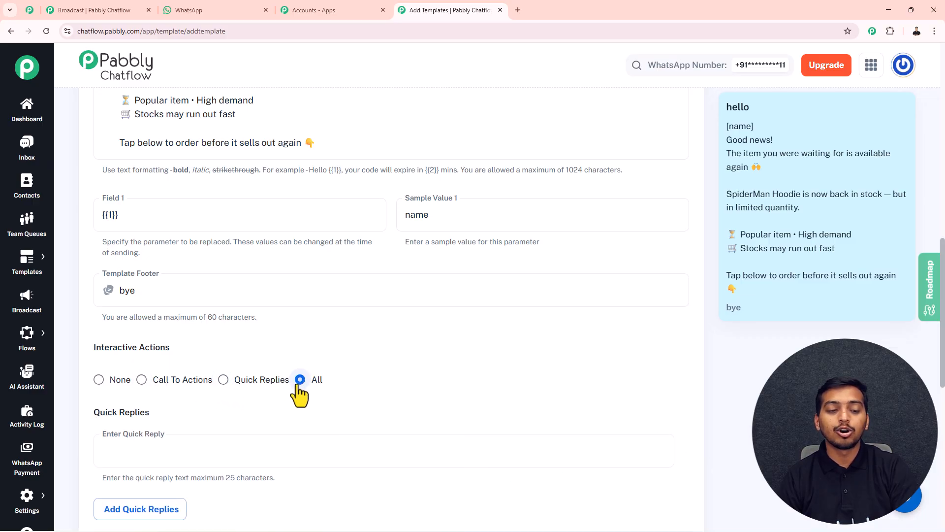
pyautogui.click(143, 380)
pyautogui.click(185, 11)
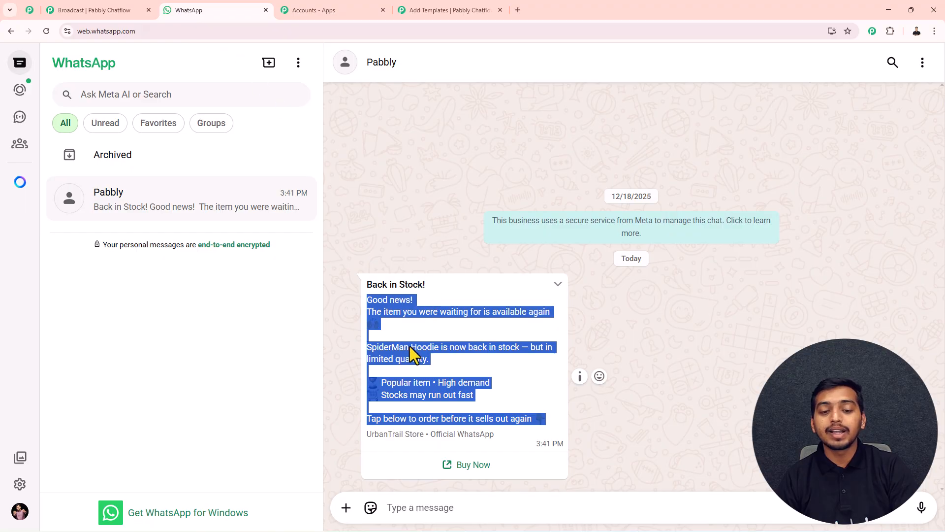
pyautogui.click(457, 11)
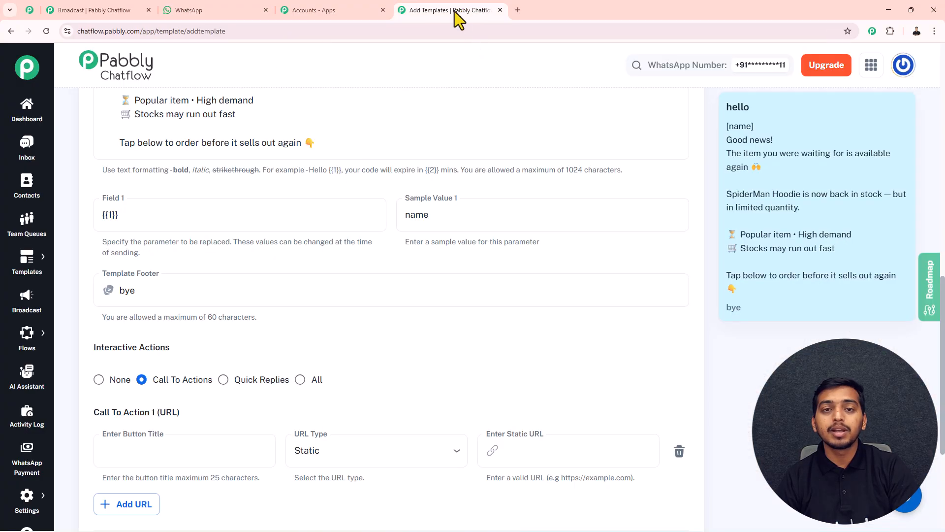
pyautogui.scroll(-3, 244, 369)
# Step: Try a call button titled 'call me', then switch to Quick Replies with reply 'interested'
pyautogui.click(142, 305)
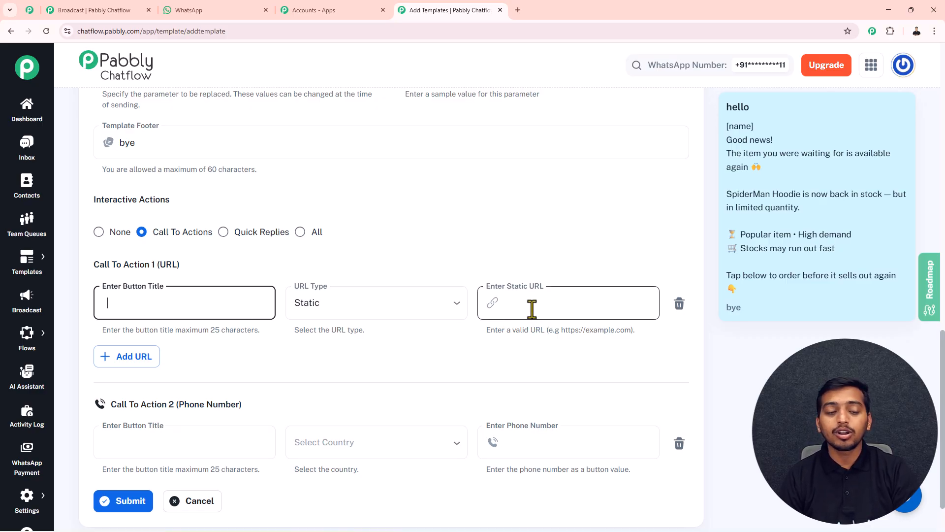
pyautogui.scroll(-2, 532, 309)
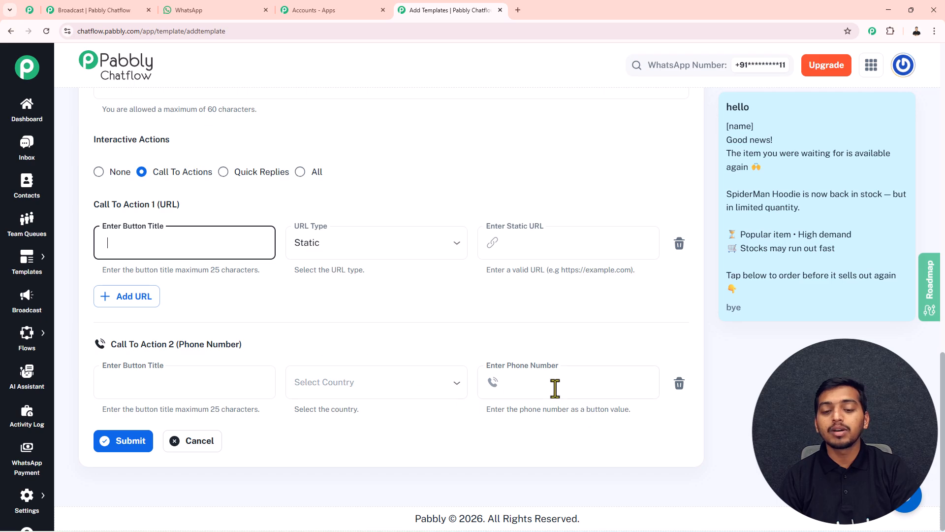
pyautogui.click(527, 383)
pyautogui.click(167, 391)
pyautogui.write('call me')
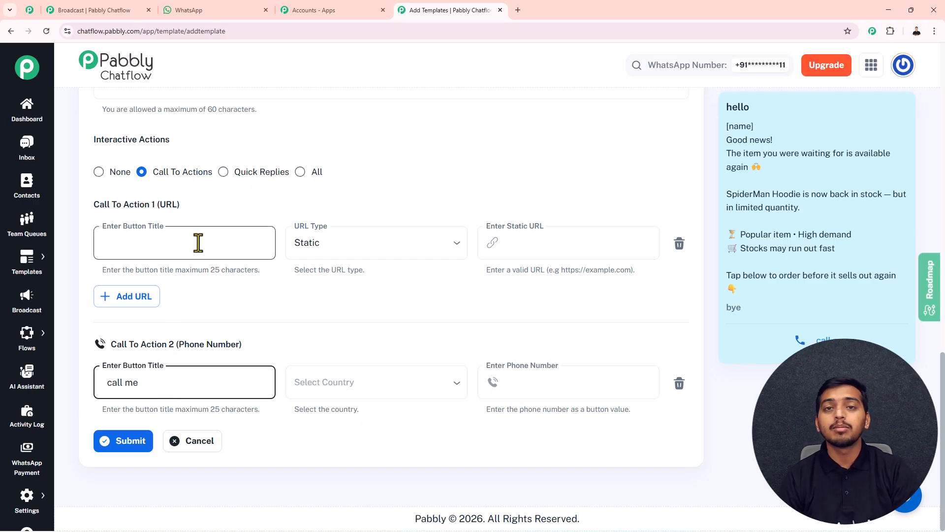
pyautogui.click(223, 172)
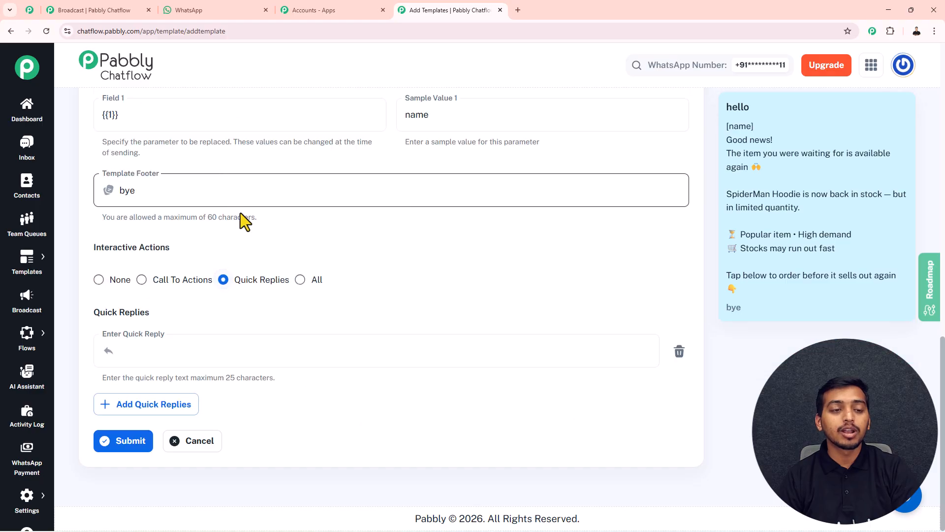
pyautogui.click(156, 356)
pyautogui.write('in')
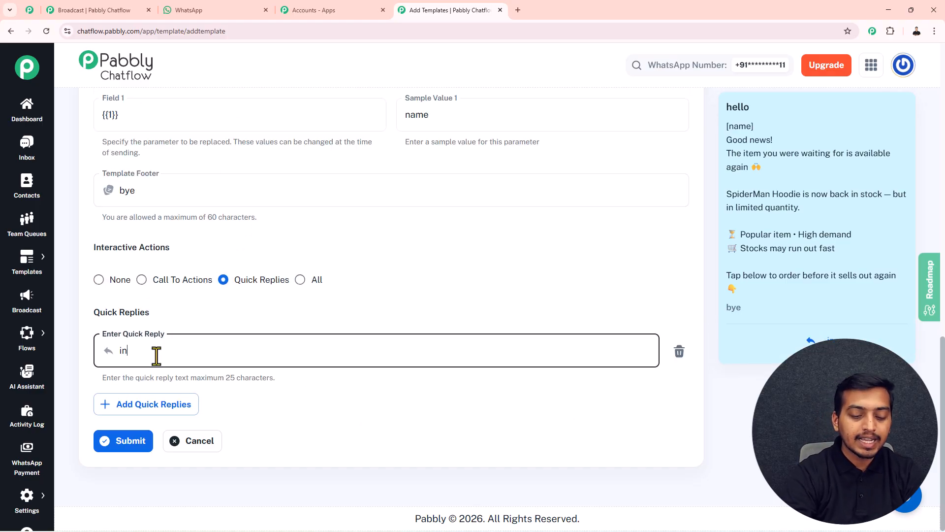
pyautogui.write('terested')
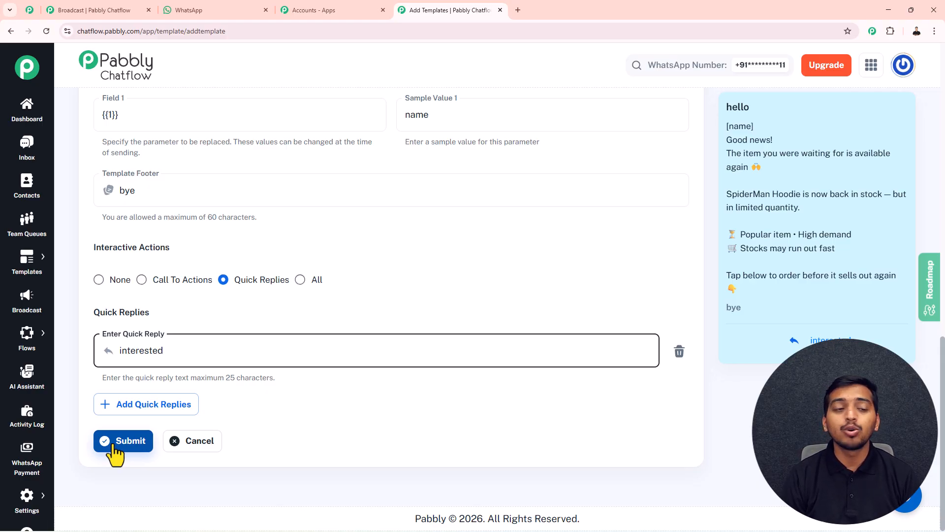
# Step: From the Broadcast page, start a new broadcast of type Broadcast Campaign
pyautogui.click(28, 303)
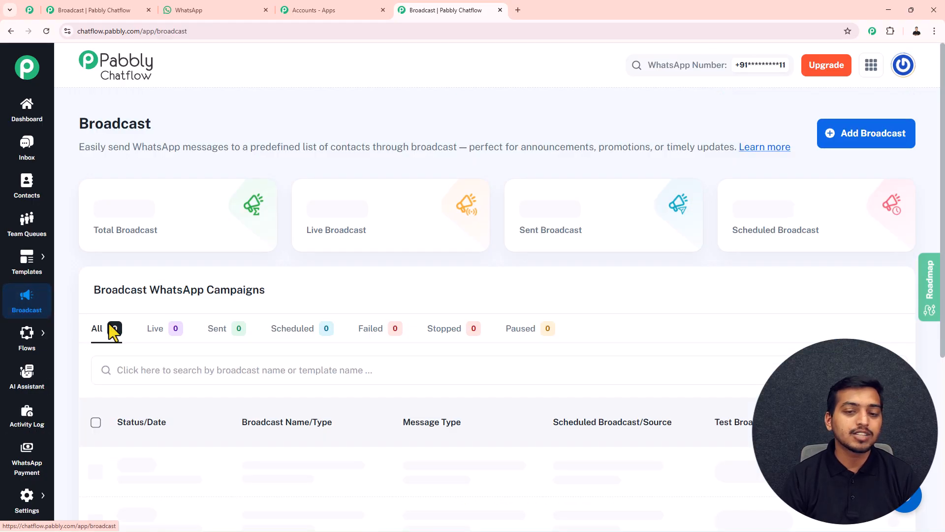
pyautogui.click(856, 148)
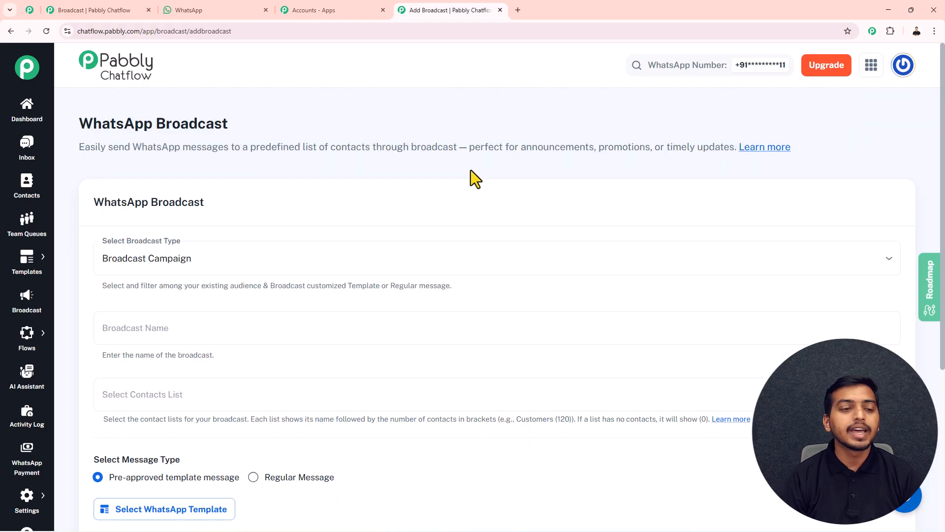
pyautogui.scroll(-2, 278, 227)
pyautogui.click(204, 162)
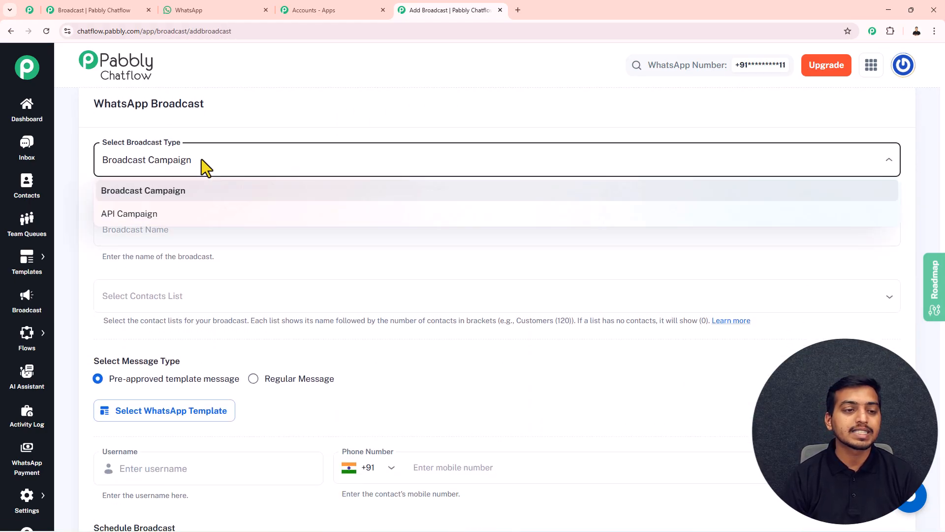
pyautogui.click(177, 199)
# Step: Name the broadcast 'Restock Alert Broadcast' and target the Munch contact list
pyautogui.click(186, 236)
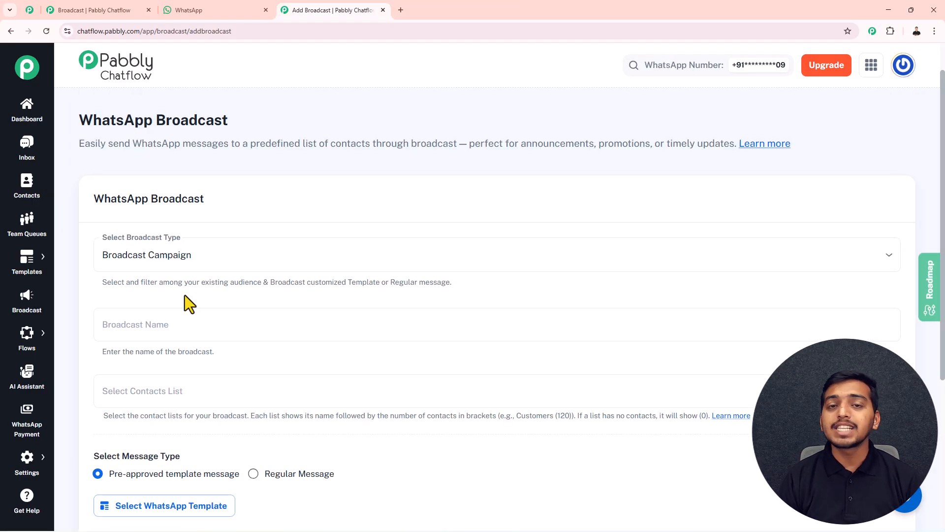
pyautogui.click(154, 323)
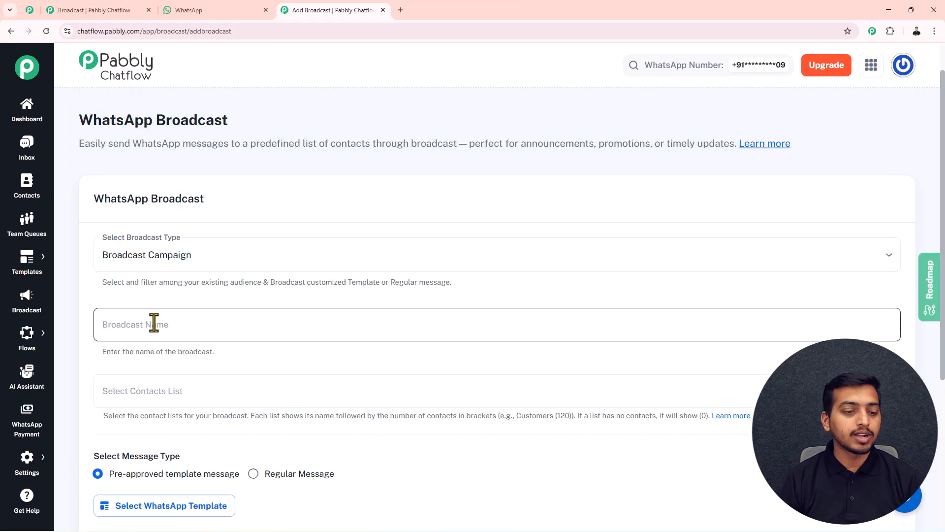
pyautogui.write('Restock Alert Broadcast')
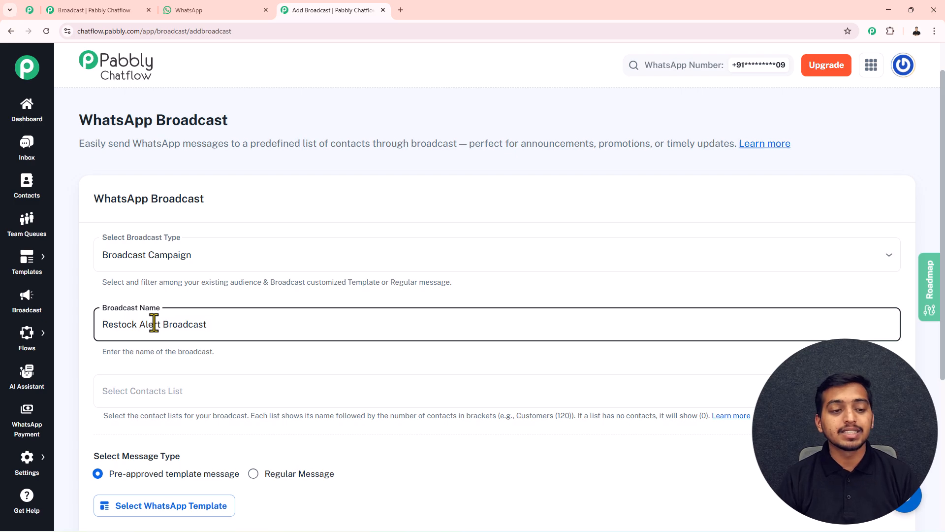
pyautogui.click(157, 399)
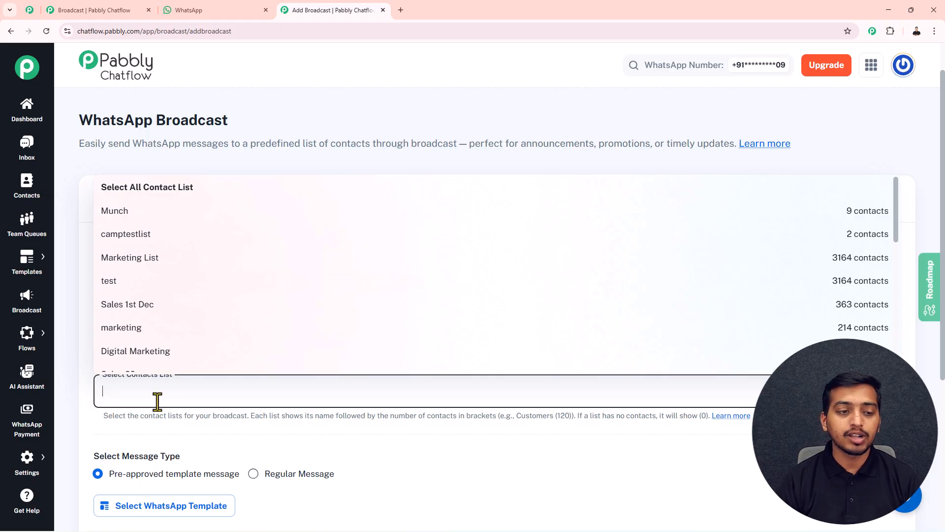
pyautogui.click(109, 216)
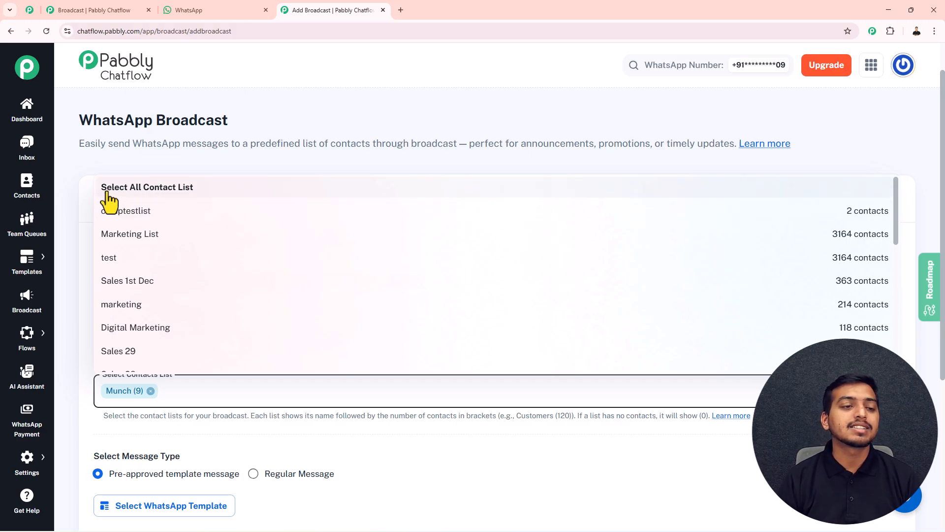
pyautogui.click(212, 164)
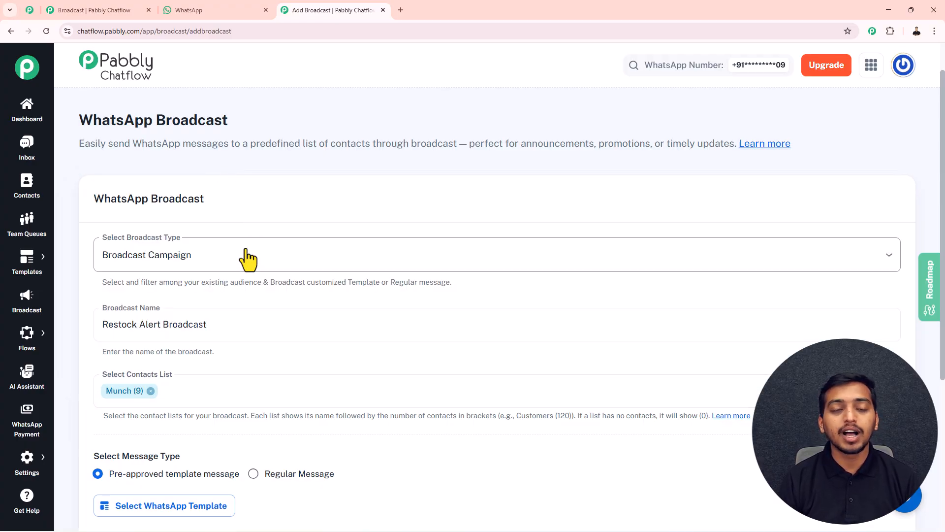
# Step: Preview Regular Message, revert to Pre-approved template message, and list the approved WhatsApp templates
pyautogui.scroll(-1, 243, 272)
pyautogui.scroll(-3, 242, 265)
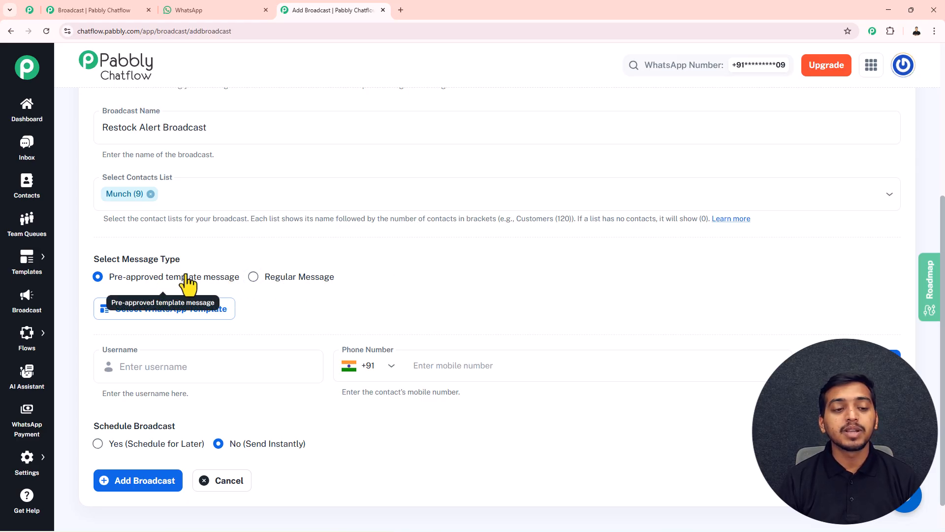
pyautogui.click(253, 276)
pyautogui.scroll(-2, 329, 293)
pyautogui.click(265, 296)
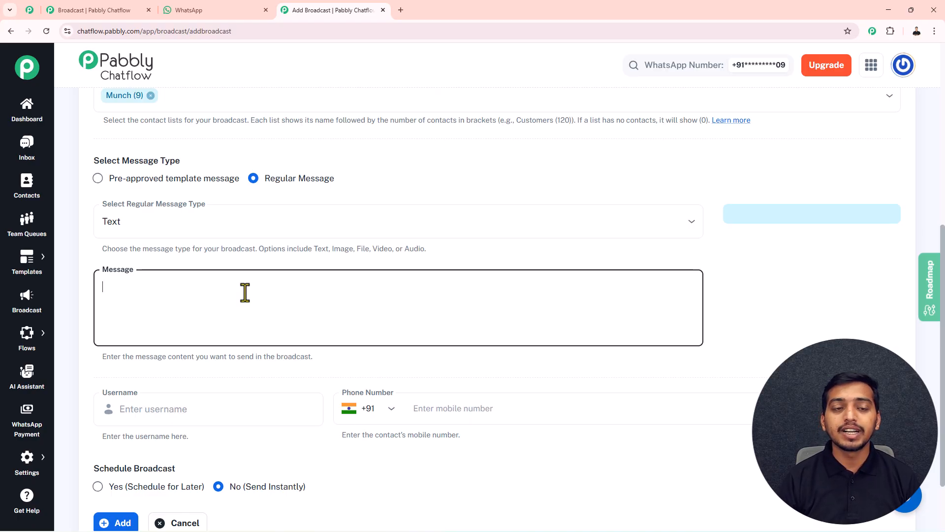
pyautogui.click(99, 180)
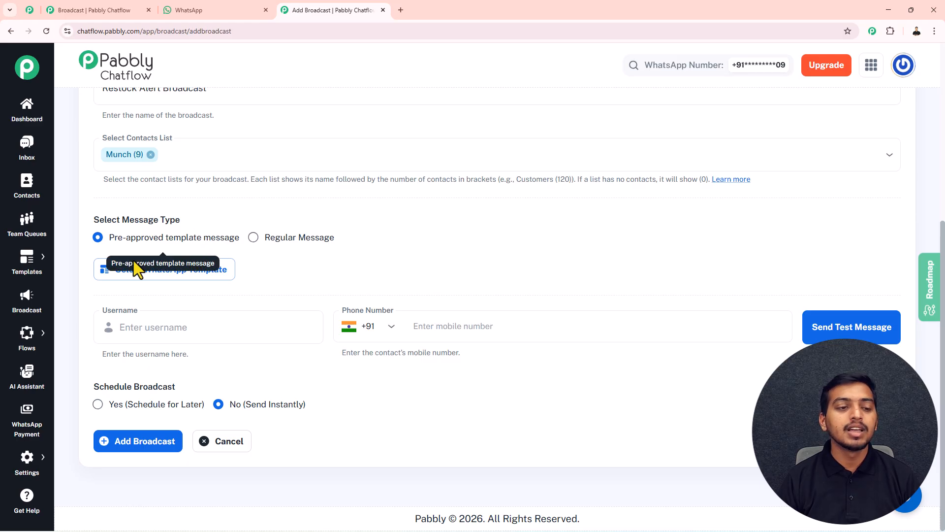
pyautogui.click(130, 278)
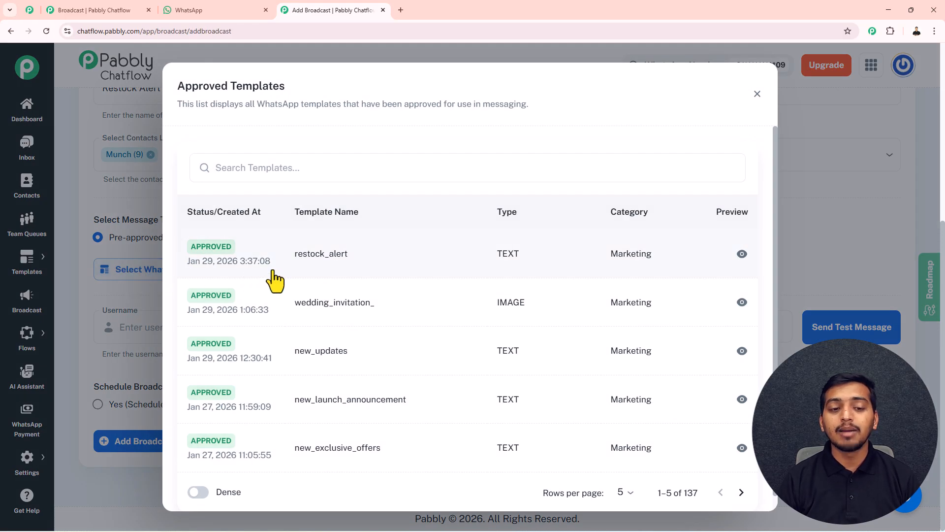
# Step: Choose the restock_alert template, fill Body Field 1 with 'SpiderMan Hoodie', and confirm
pyautogui.click(326, 274)
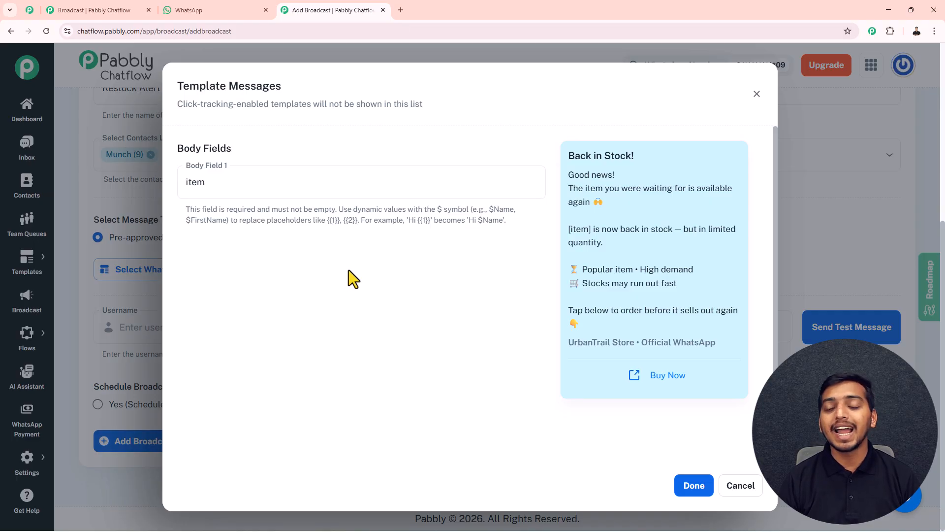
pyautogui.moveTo(185, 182); pyautogui.dragTo(211, 186)
pyautogui.moveTo(569, 230); pyautogui.dragTo(590, 230)
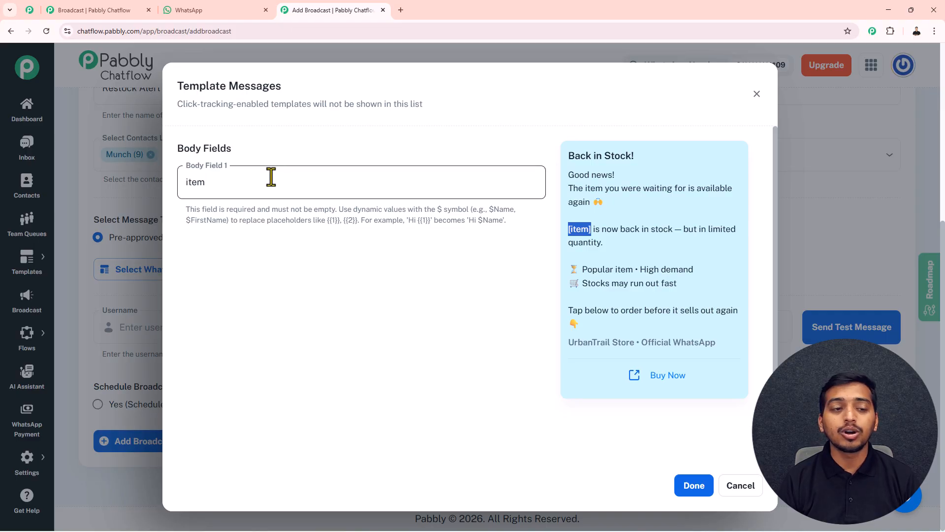
pyautogui.moveTo(209, 184); pyautogui.dragTo(171, 185)
pyautogui.write('SpiderMAn')
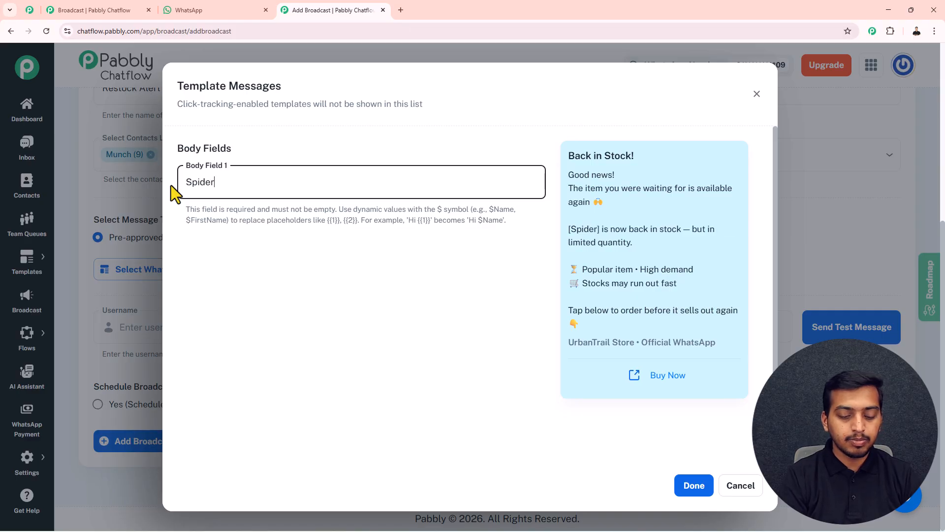
pyautogui.press('BackSpace')
pyautogui.press('BackSpace')
pyautogui.press('BackSpace')
pyautogui.write('an Hoodie')
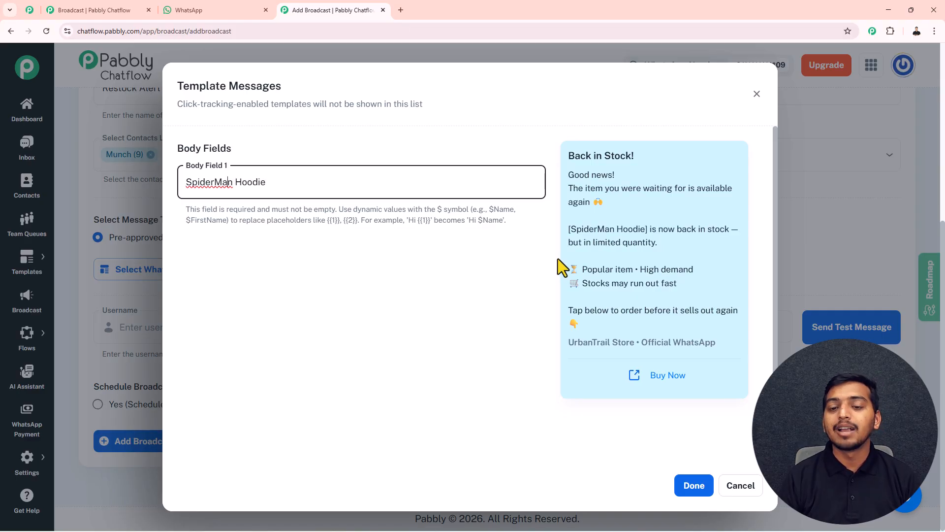
pyautogui.moveTo(570, 230); pyautogui.dragTo(645, 232)
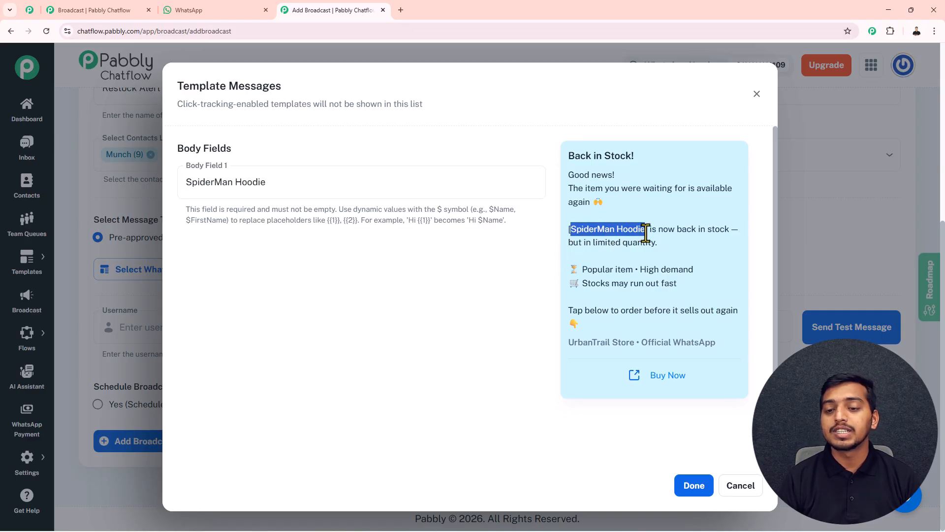
pyautogui.click(696, 486)
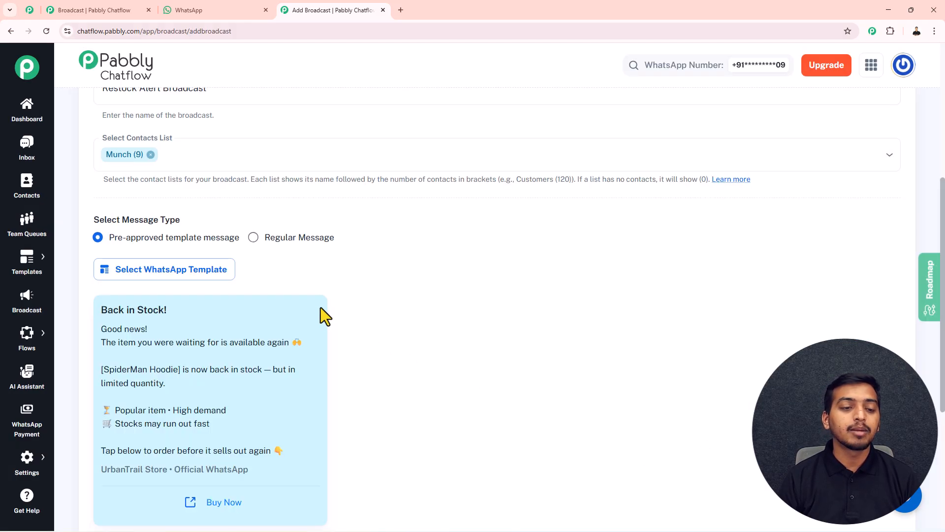
# Step: Enter a test recipient's username and phone number in the test message fields
pyautogui.scroll(-5, 384, 343)
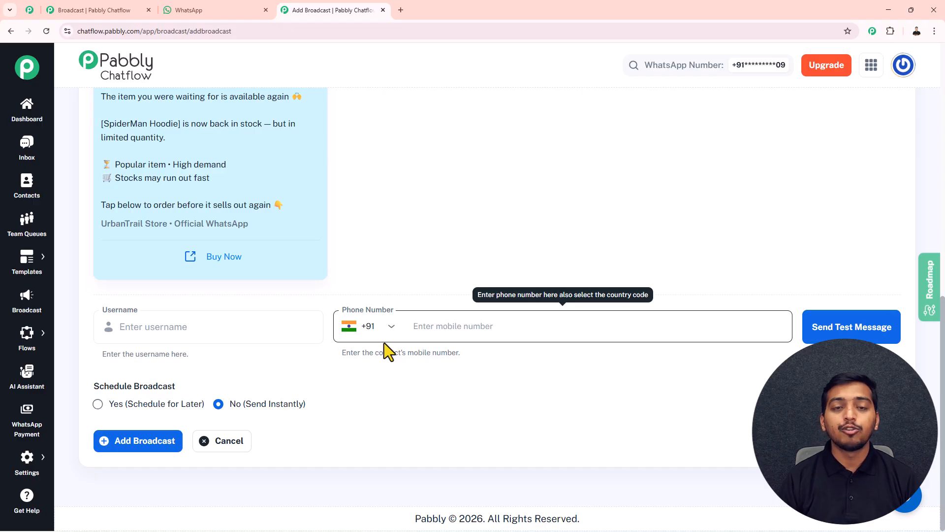
pyautogui.click(210, 328)
pyautogui.write('Jai')
pyautogui.click(423, 326)
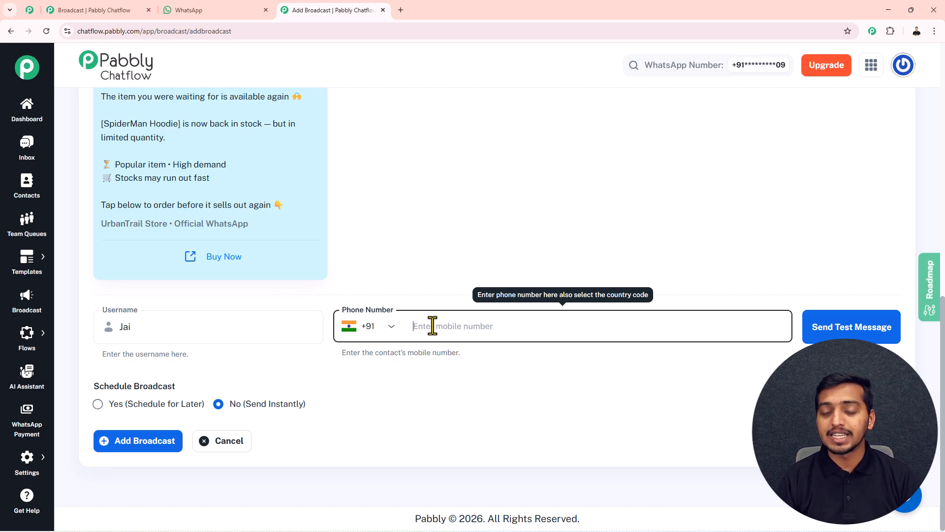
pyautogui.write('8962')
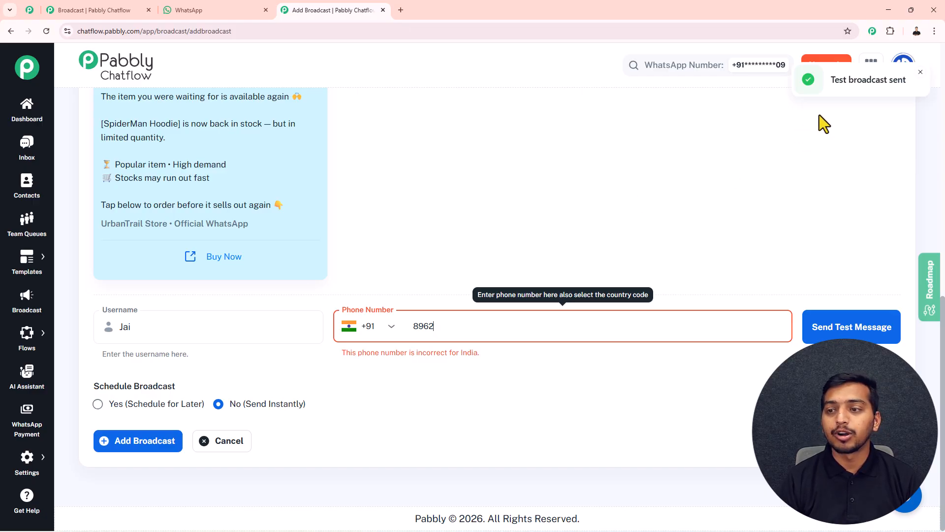
pyautogui.click(231, 9)
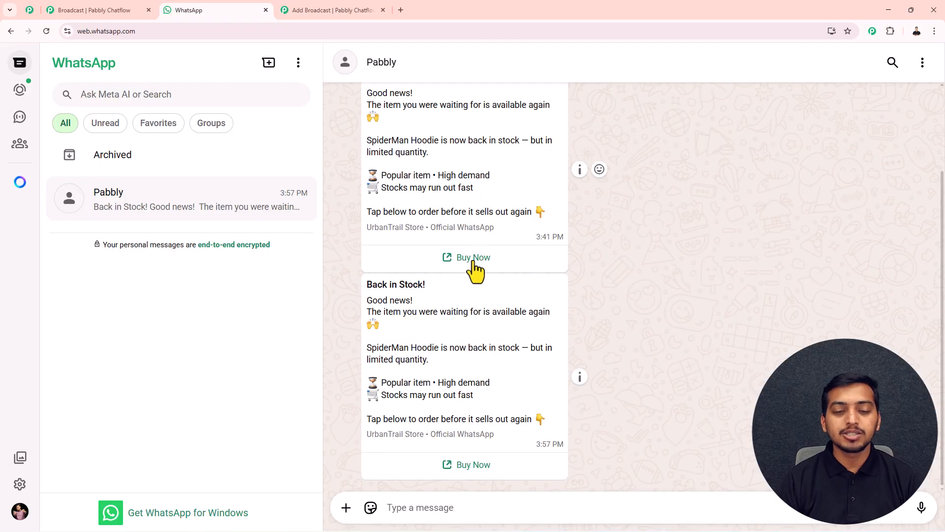
pyautogui.moveTo(366, 287); pyautogui.dragTo(513, 434)
pyautogui.click(714, 286)
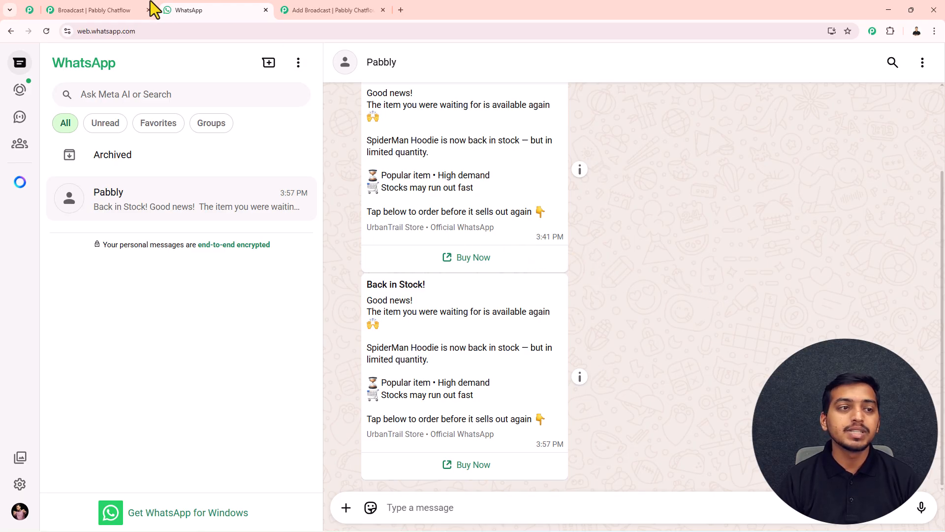
pyautogui.click(337, 3)
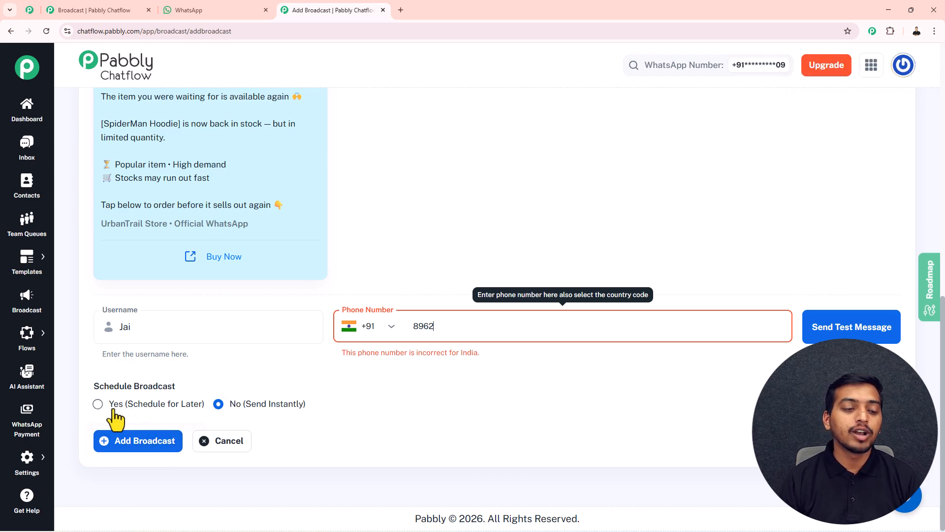
# Step: Schedule the broadcast for February 14, 2026 at 04:00 PM and add it
pyautogui.click(98, 404)
pyautogui.click(506, 446)
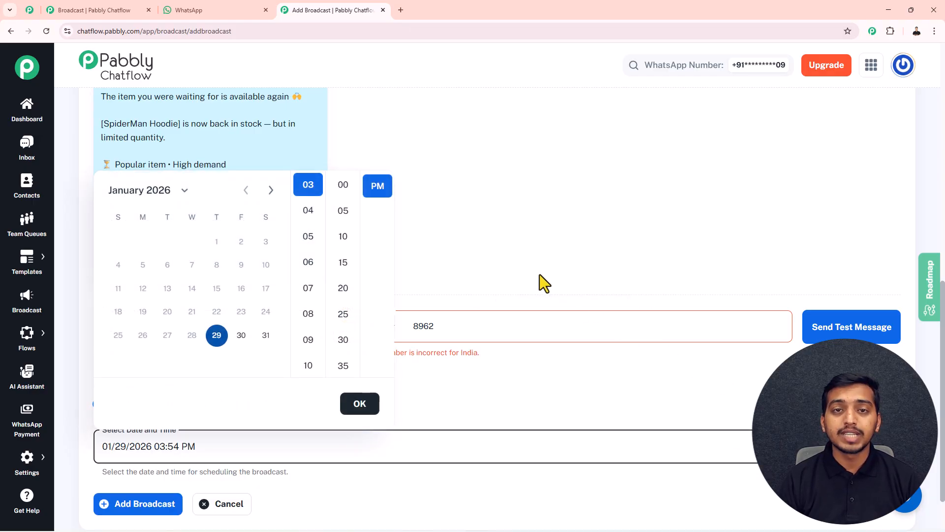
pyautogui.click(271, 190)
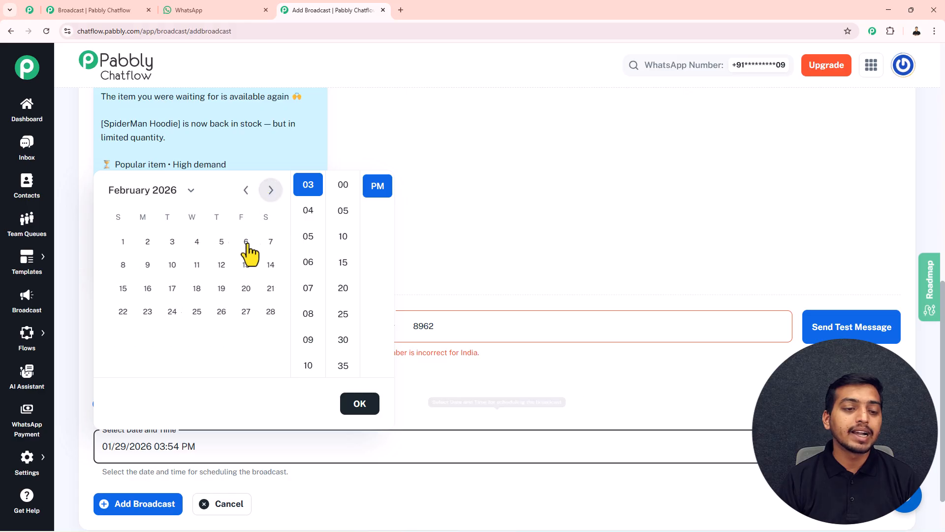
pyautogui.click(266, 268)
pyautogui.click(320, 211)
pyautogui.click(344, 190)
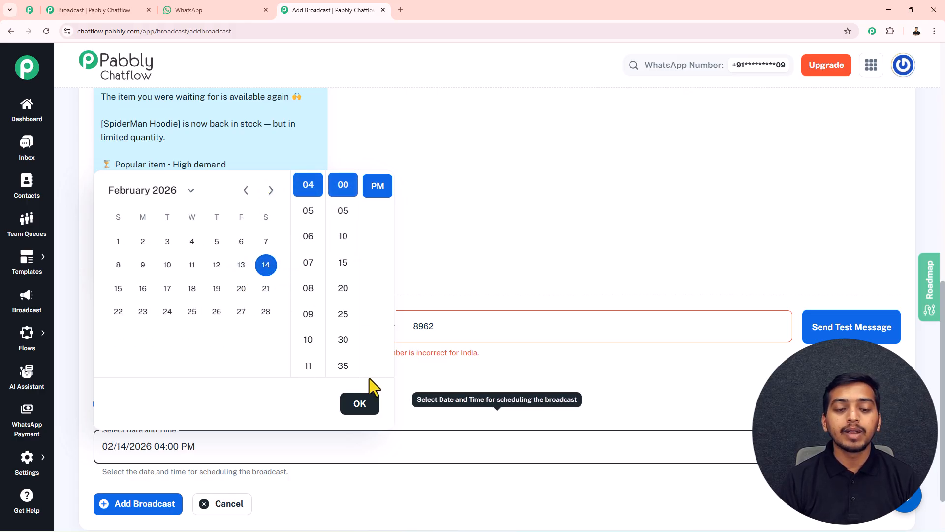
pyautogui.click(362, 406)
pyautogui.scroll(-2, 422, 392)
pyautogui.click(148, 442)
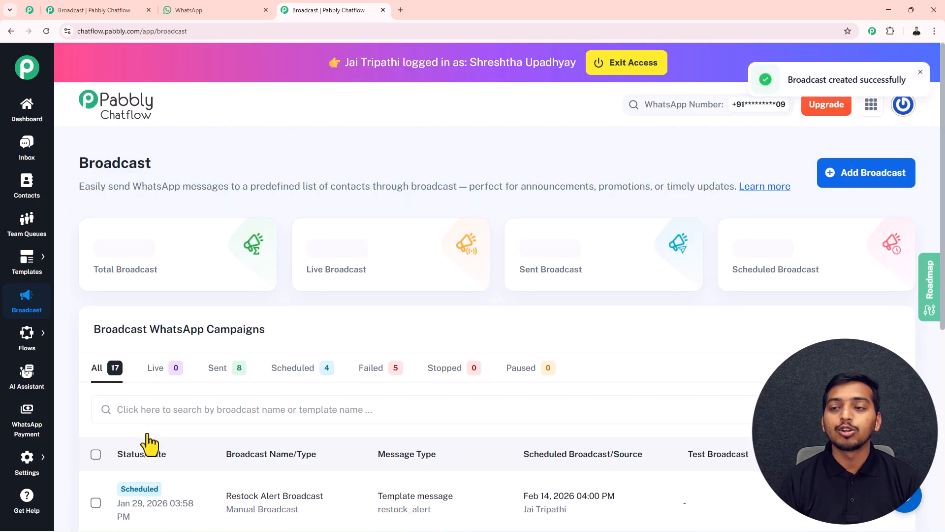
pyautogui.scroll(-3, 205, 443)
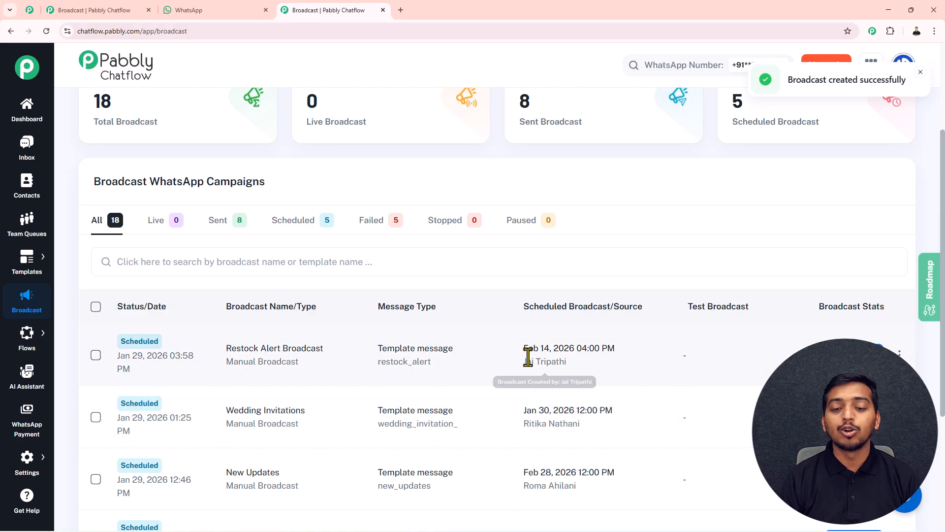
pyautogui.moveTo(527, 354); pyautogui.dragTo(609, 351)
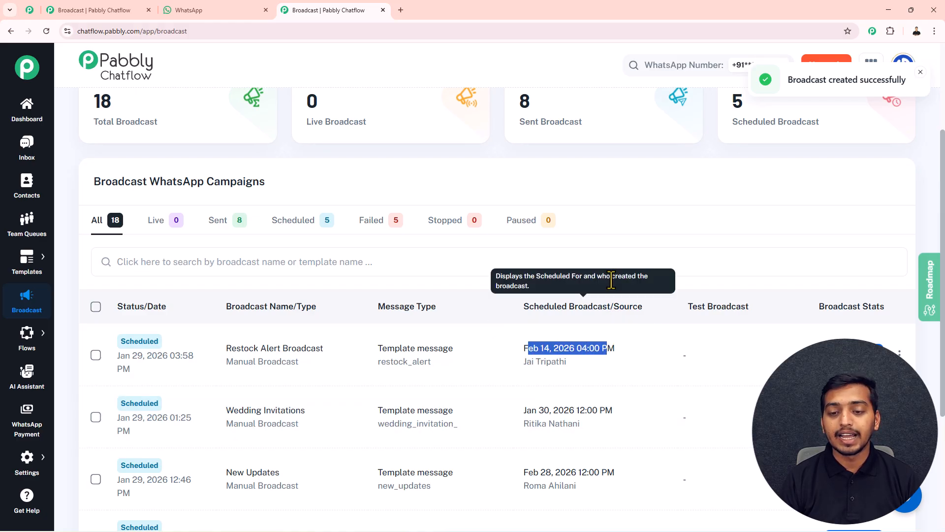
pyautogui.click(575, 289)
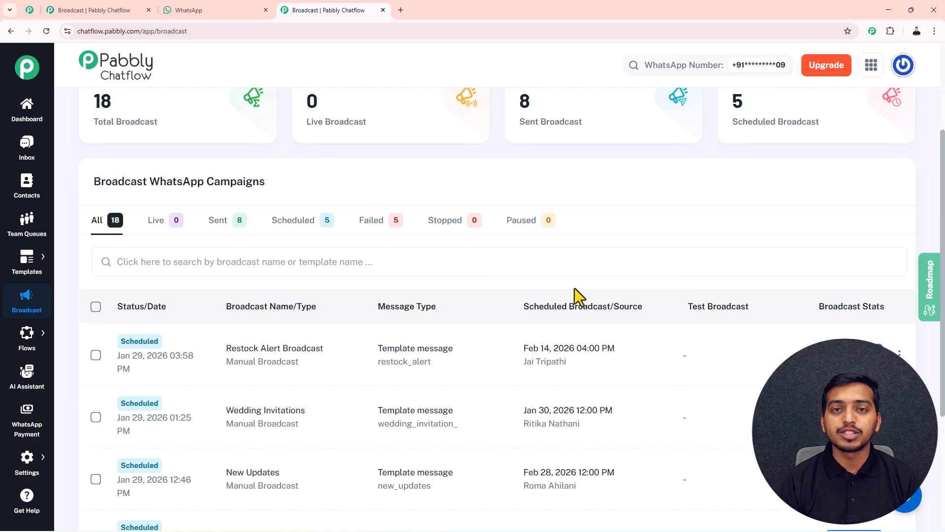